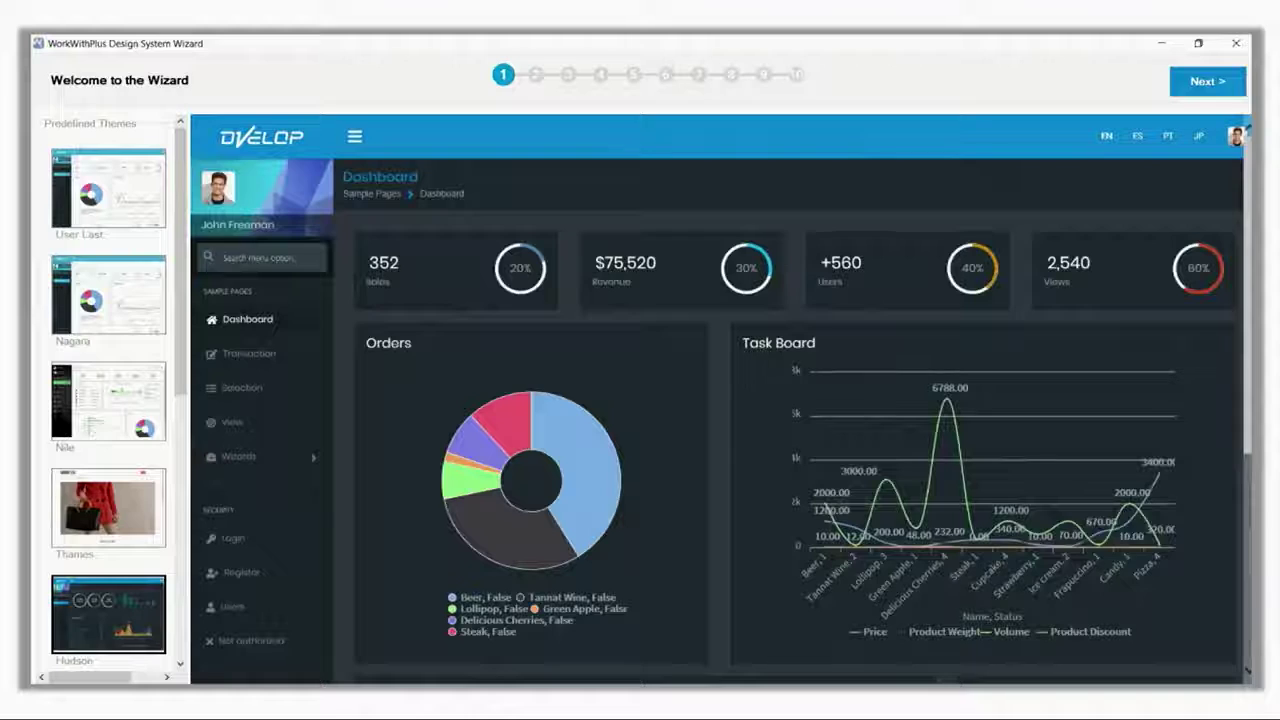
# - Examine the Hudson theme's sample dashboard and expand the Wizards entry in its preview menu
pyautogui.scroll(-2, 790, 420)
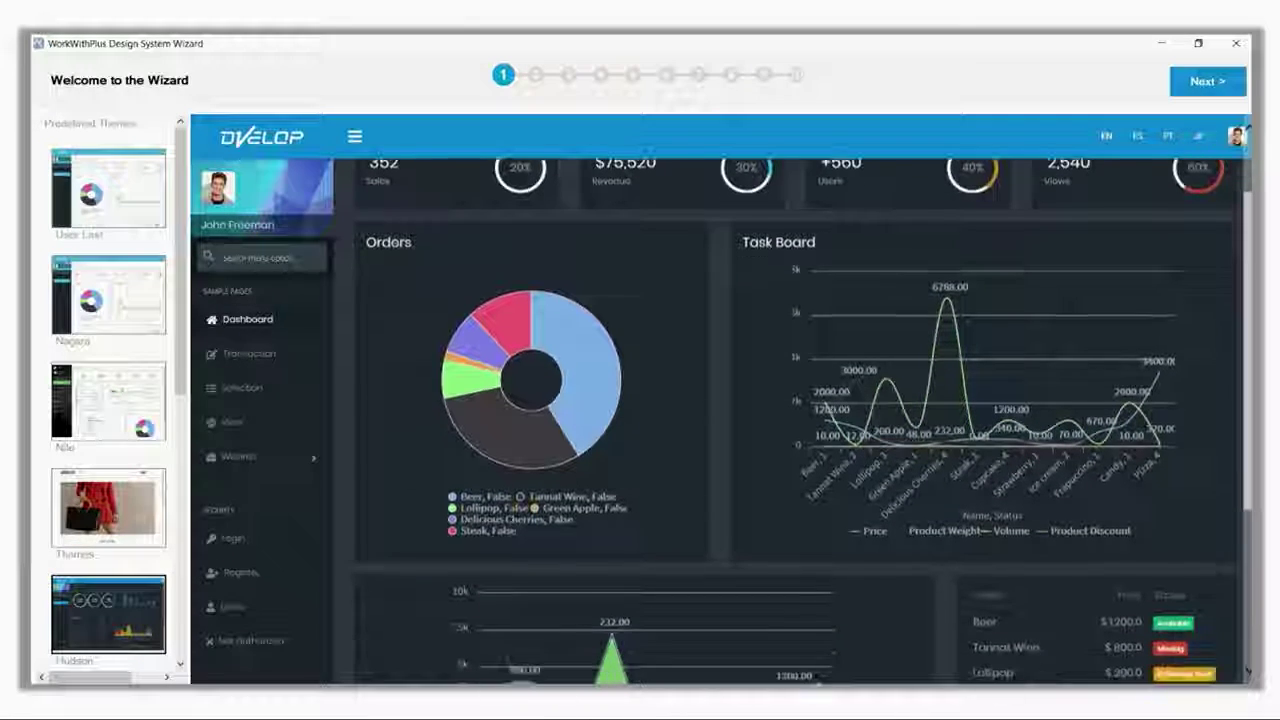
pyautogui.scroll(-2, 790, 420)
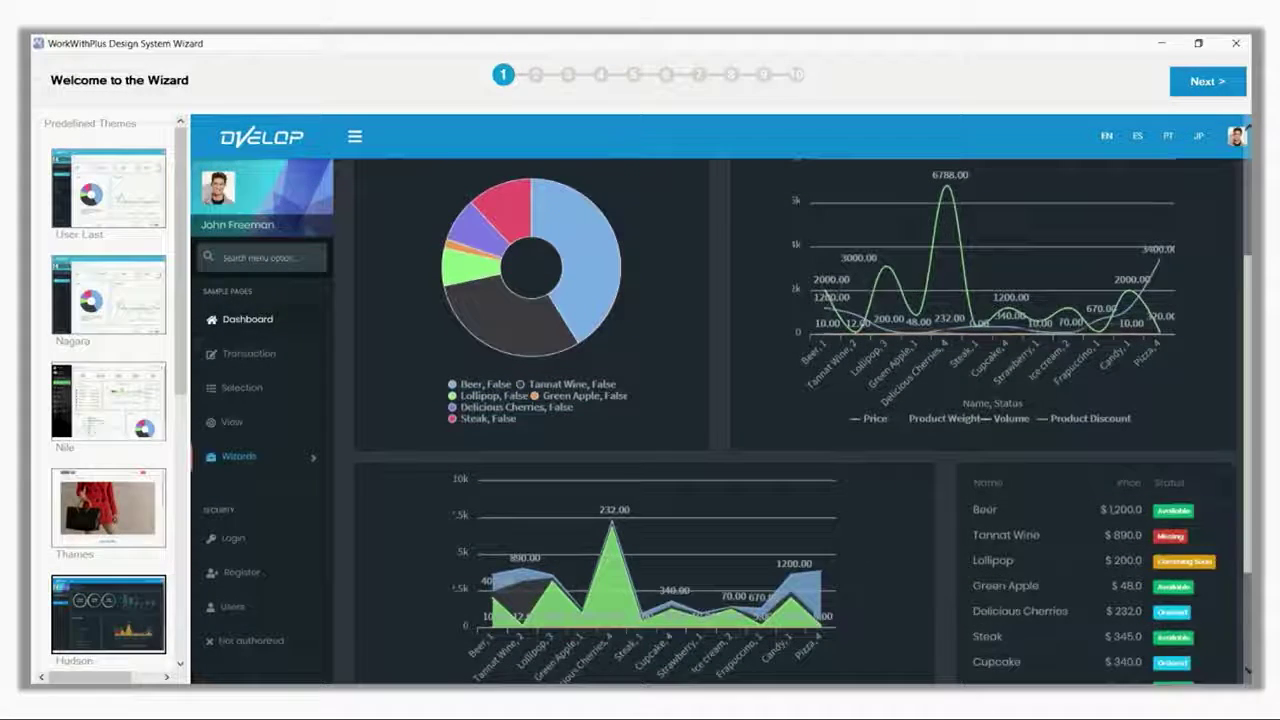
pyautogui.scroll(4, 790, 420)
pyautogui.click(258, 456)
# - Preview the predefined themes Seine, Mississippi, Parana, Danube and Zambezi one after another
pyautogui.scroll(-1, 108, 400)
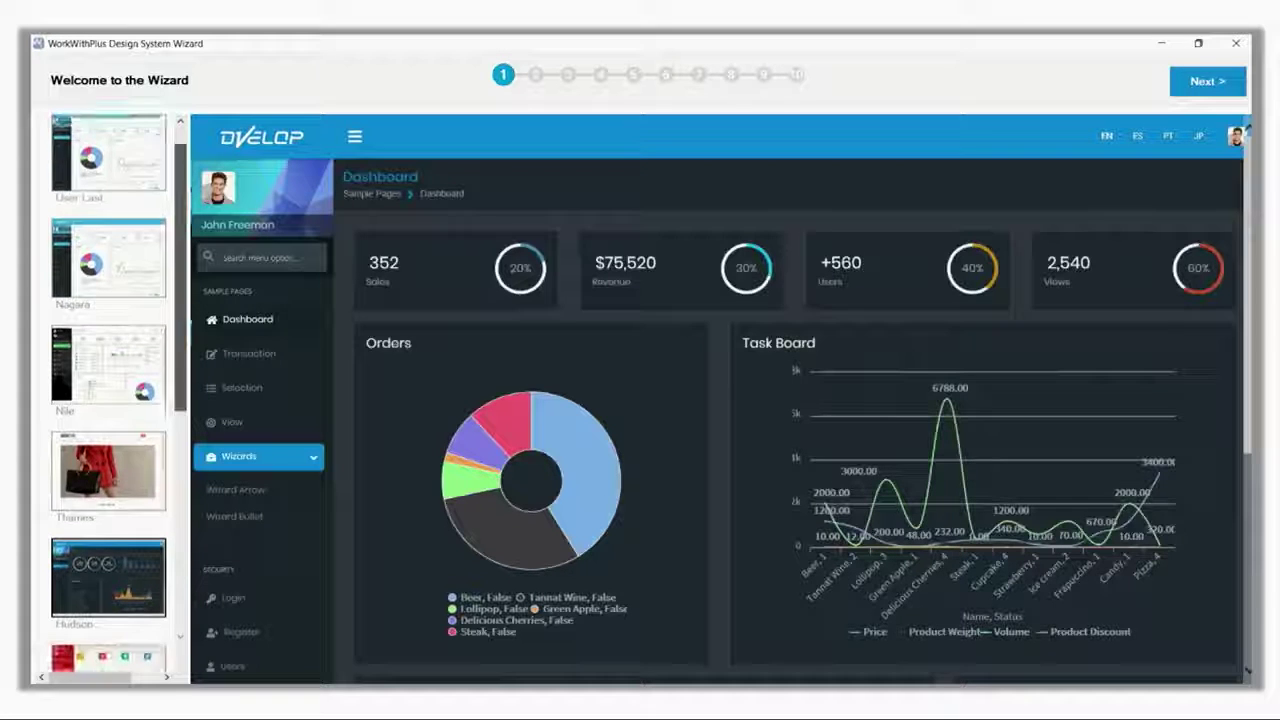
pyautogui.scroll(-3, 108, 400)
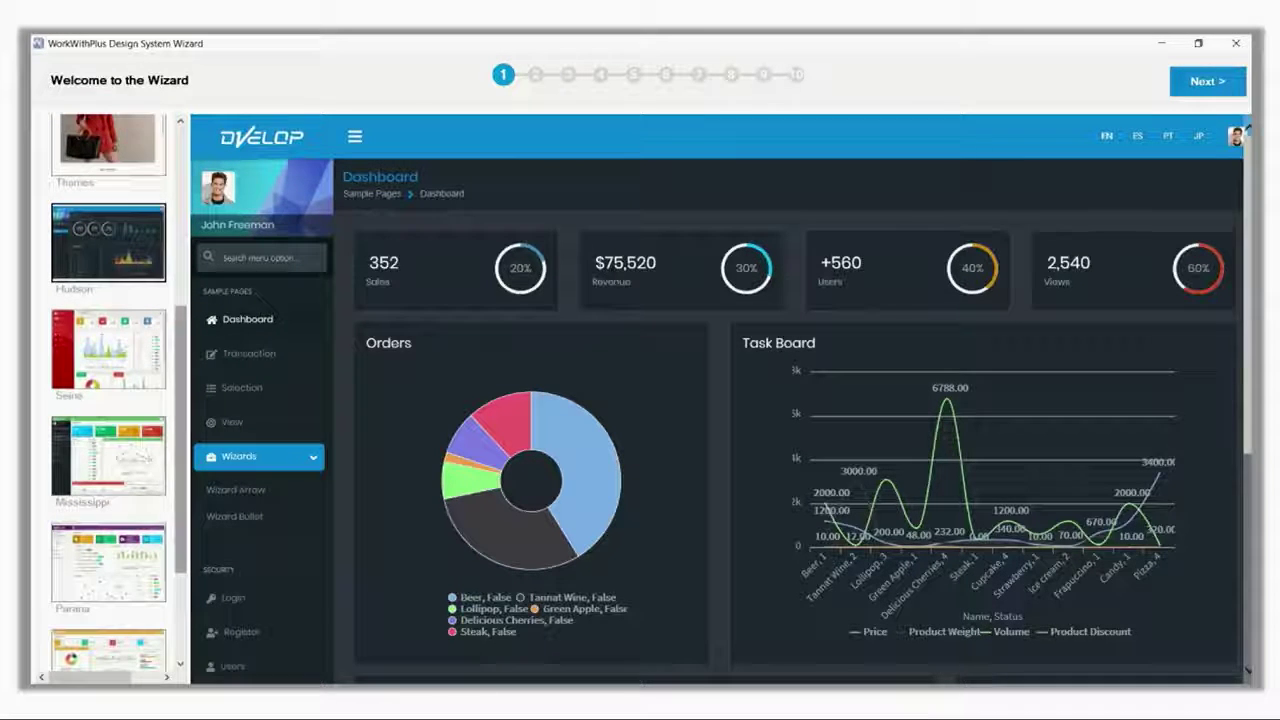
pyautogui.scroll(-2, 108, 400)
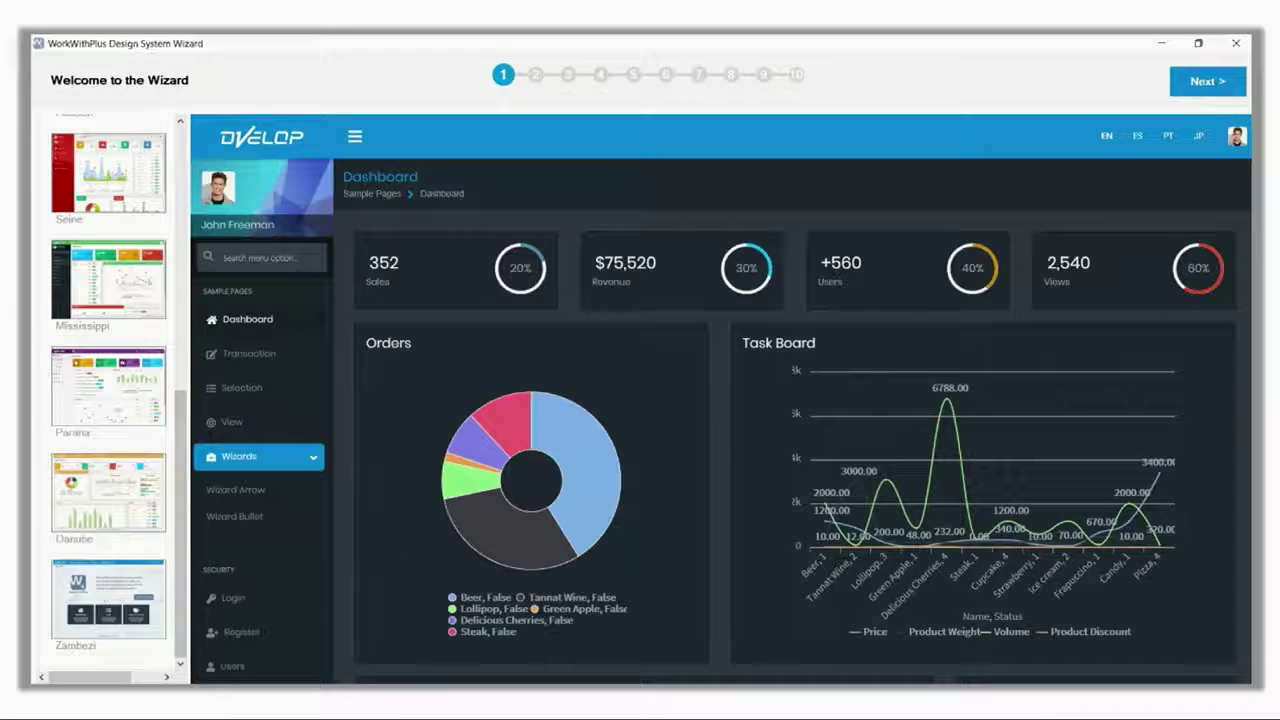
pyautogui.click(108, 172)
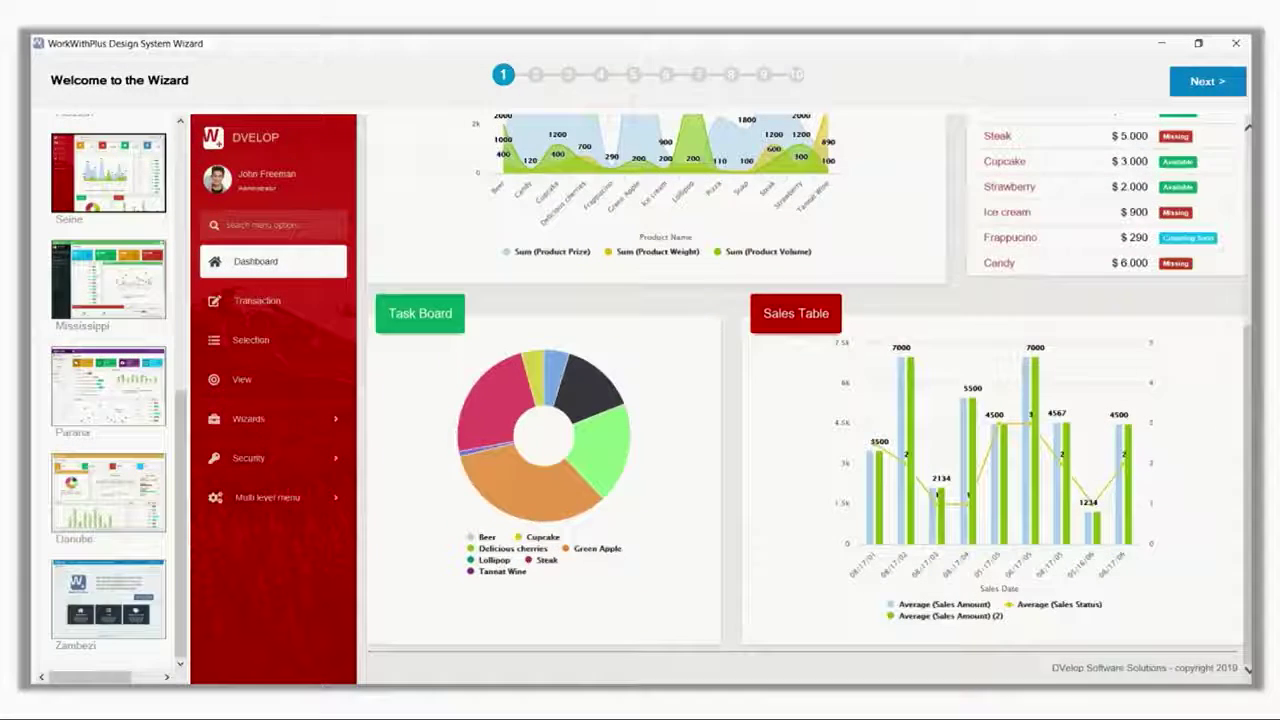
pyautogui.click(108, 280)
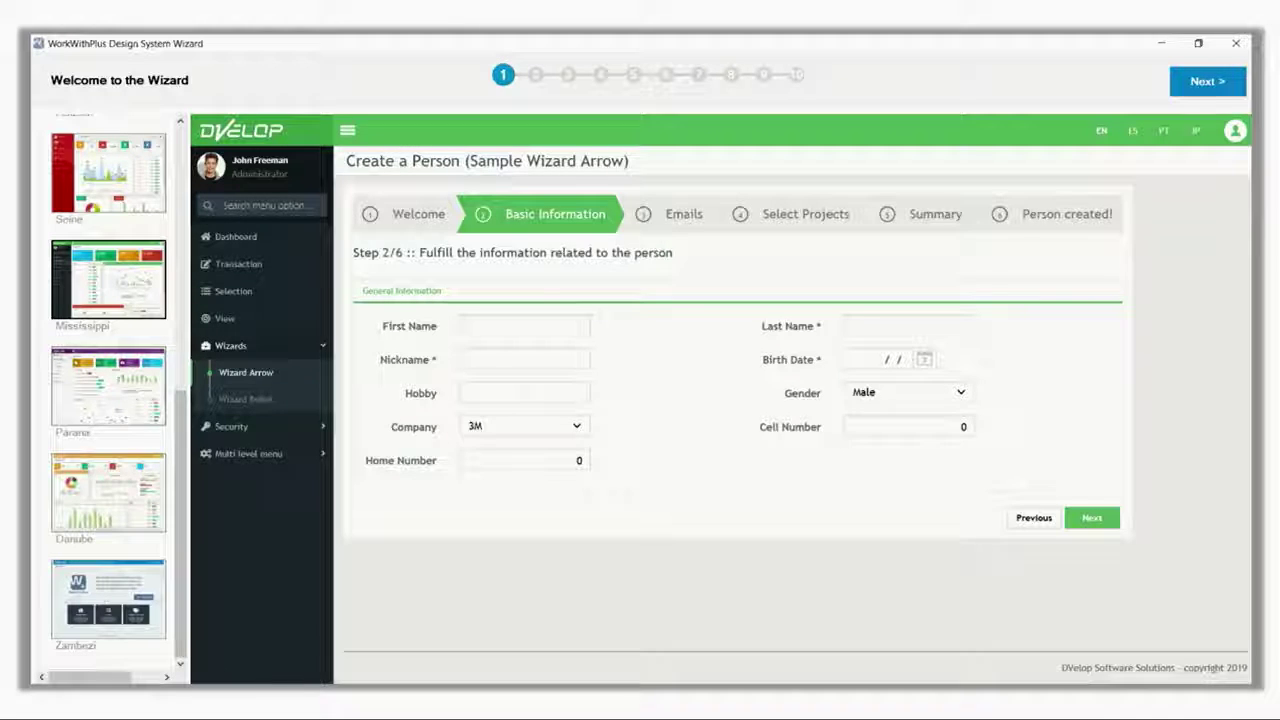
pyautogui.click(108, 386)
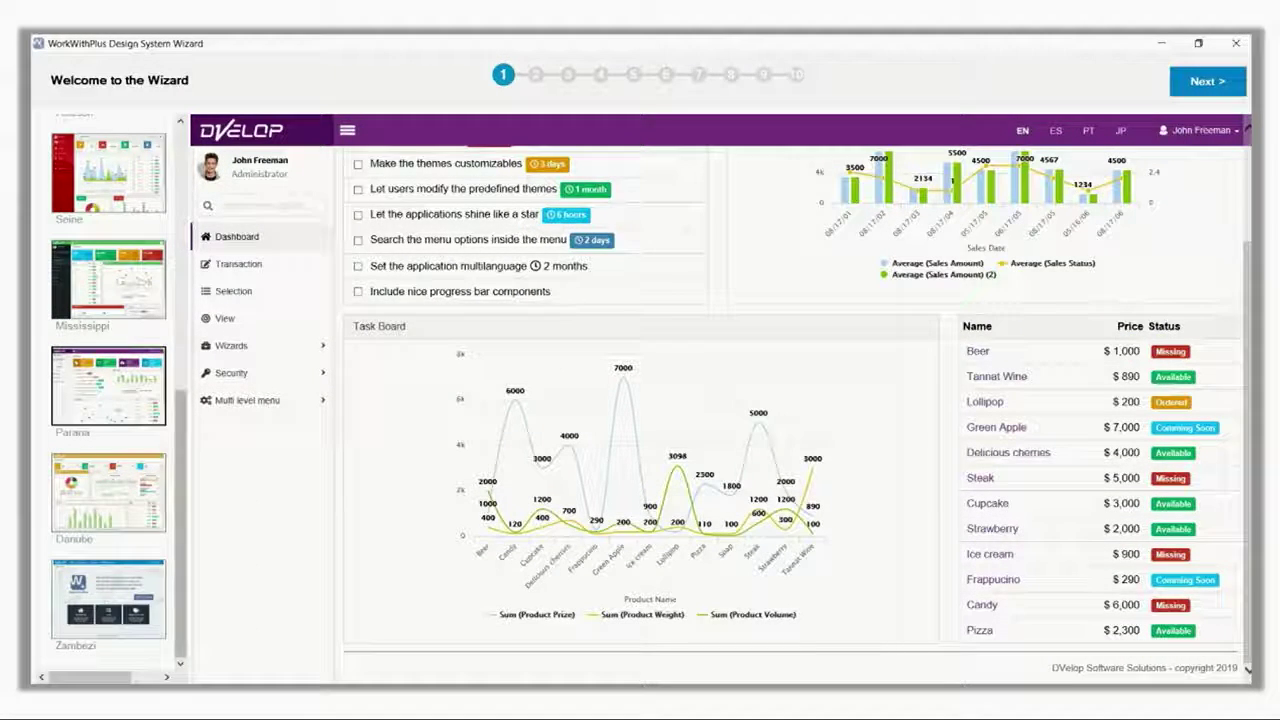
pyautogui.click(108, 492)
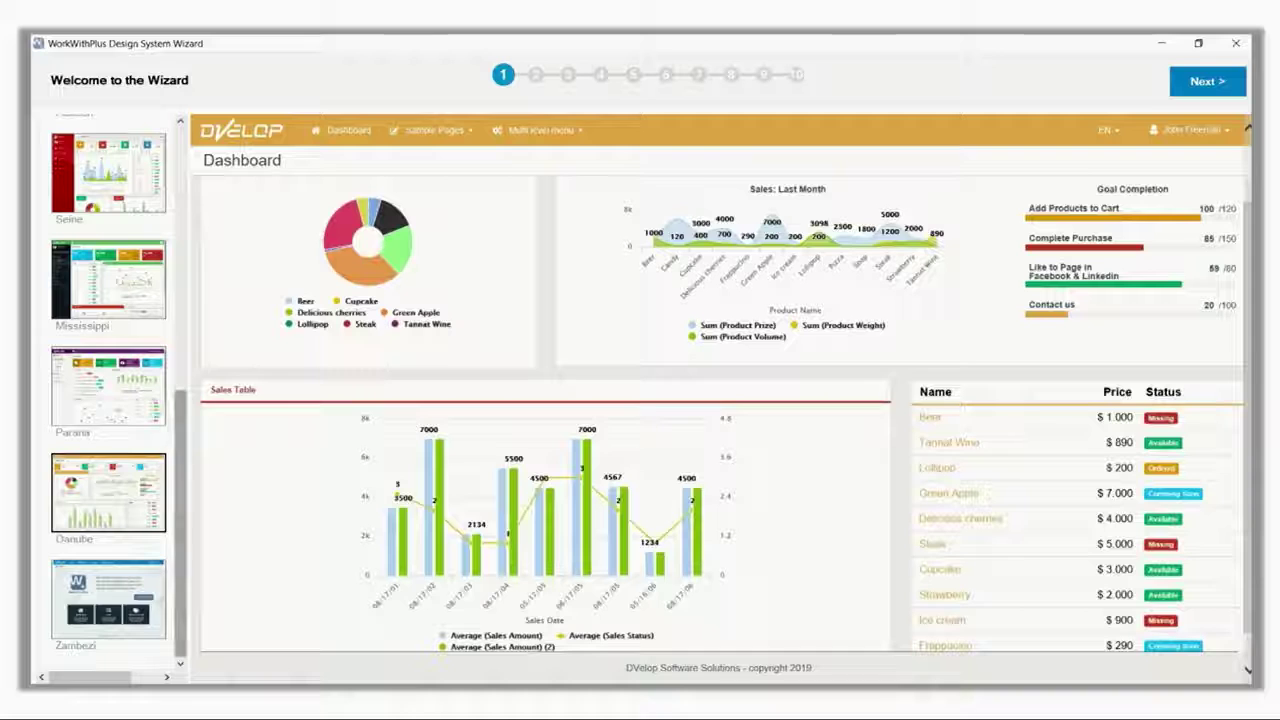
pyautogui.click(108, 598)
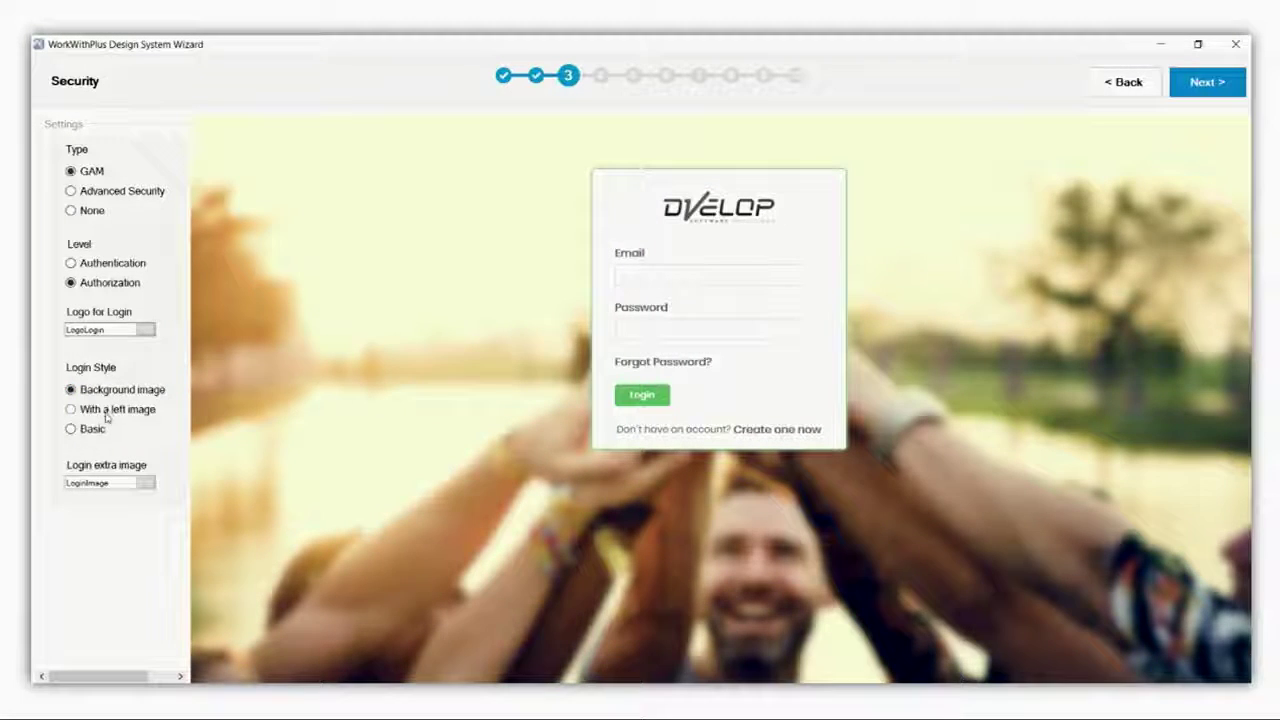
# - Compare the With a left image and Basic login styles, and return the login style to Background image
pyautogui.click(106, 412)
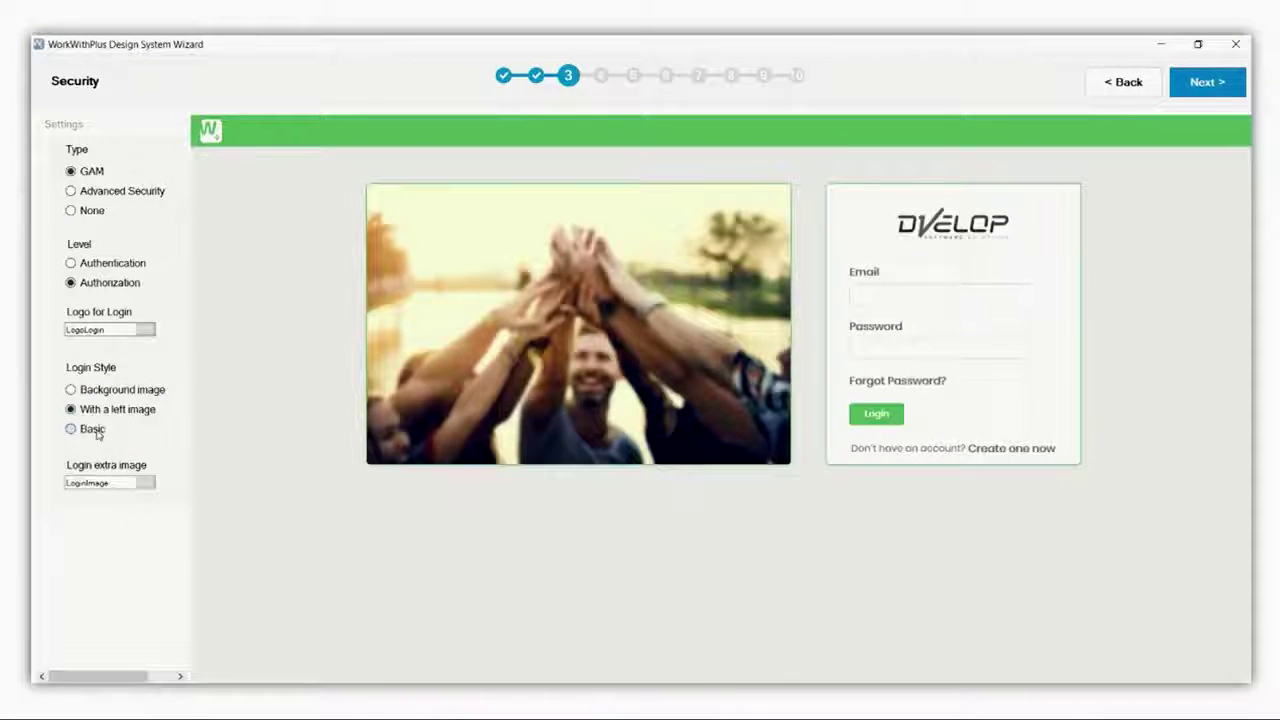
pyautogui.click(98, 431)
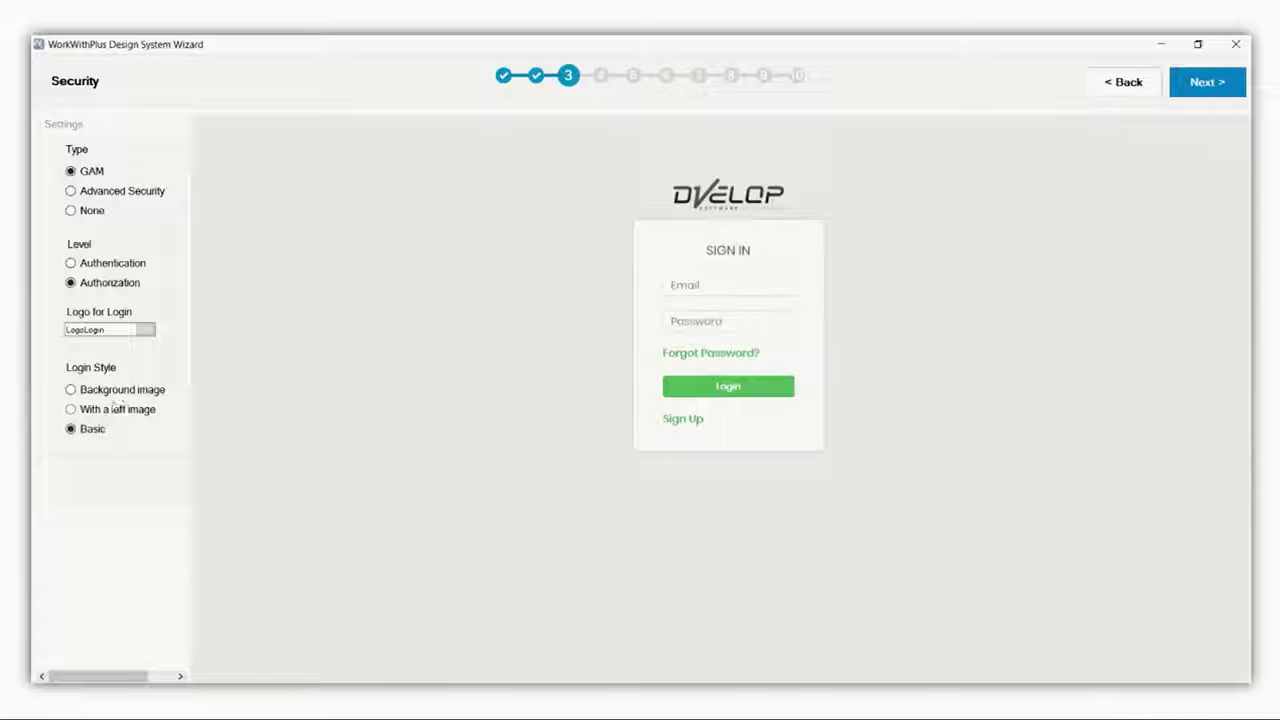
pyautogui.click(120, 390)
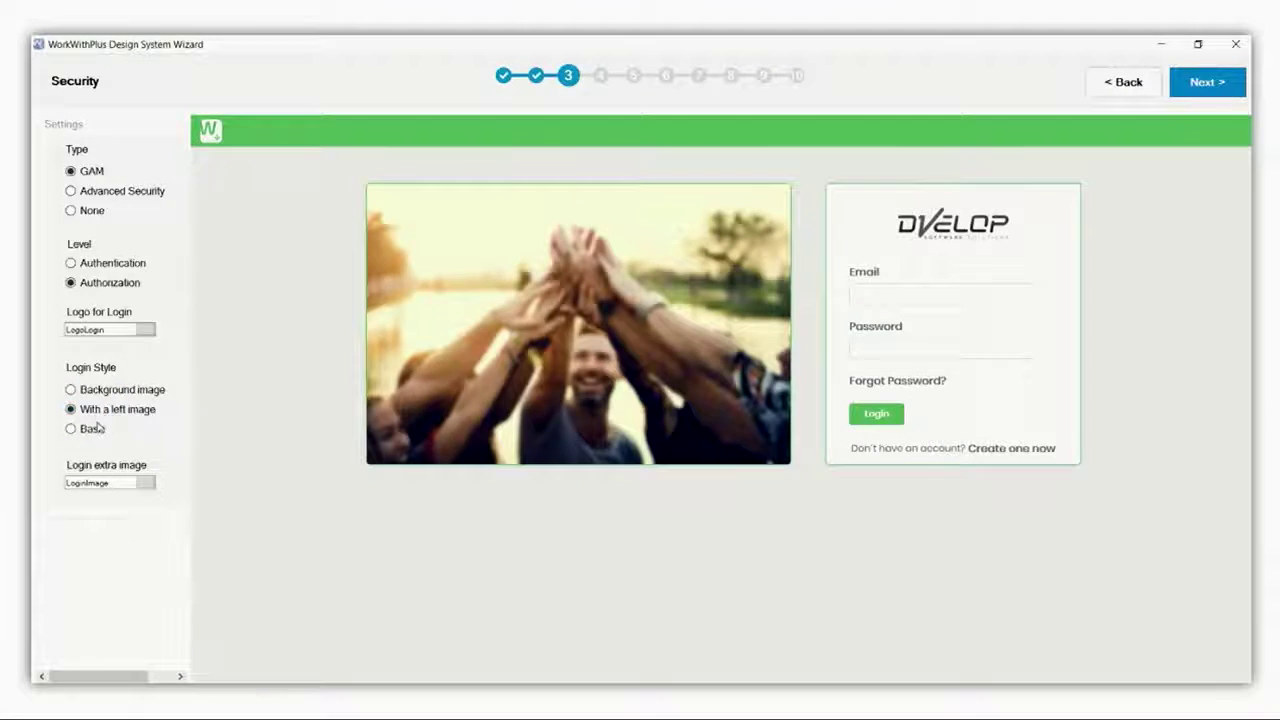
pyautogui.click(90, 432)
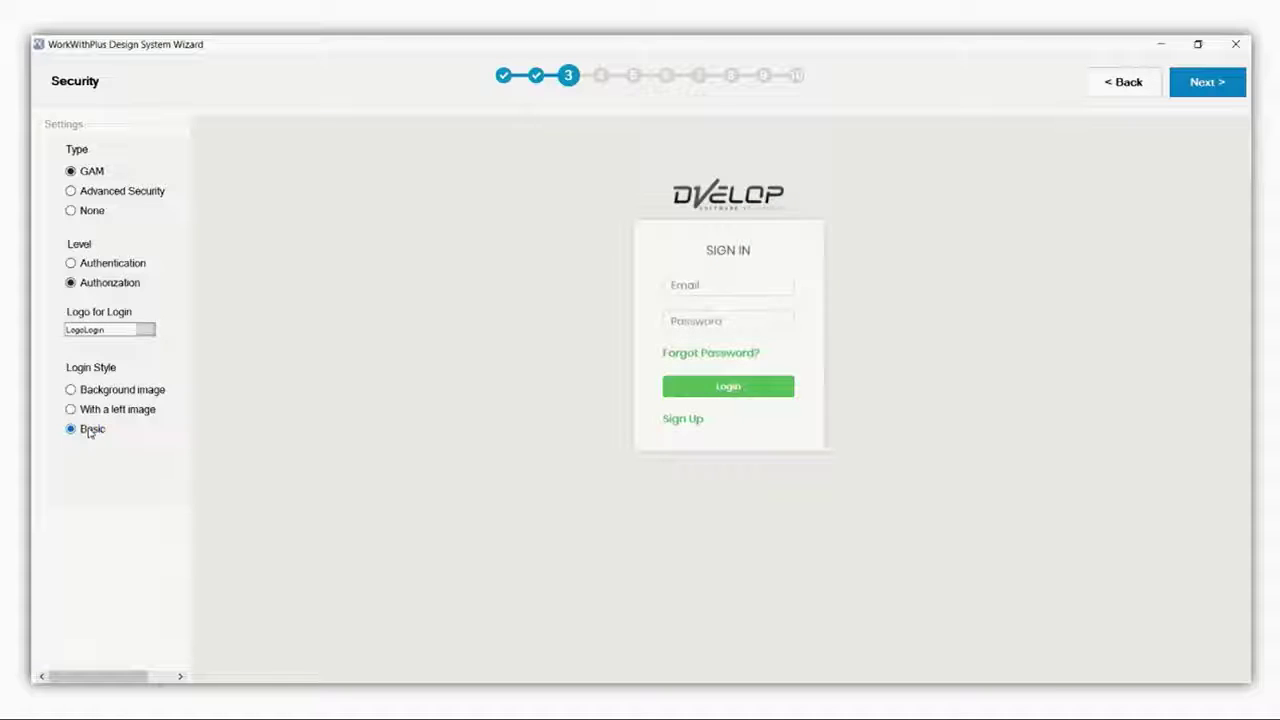
pyautogui.click(115, 390)
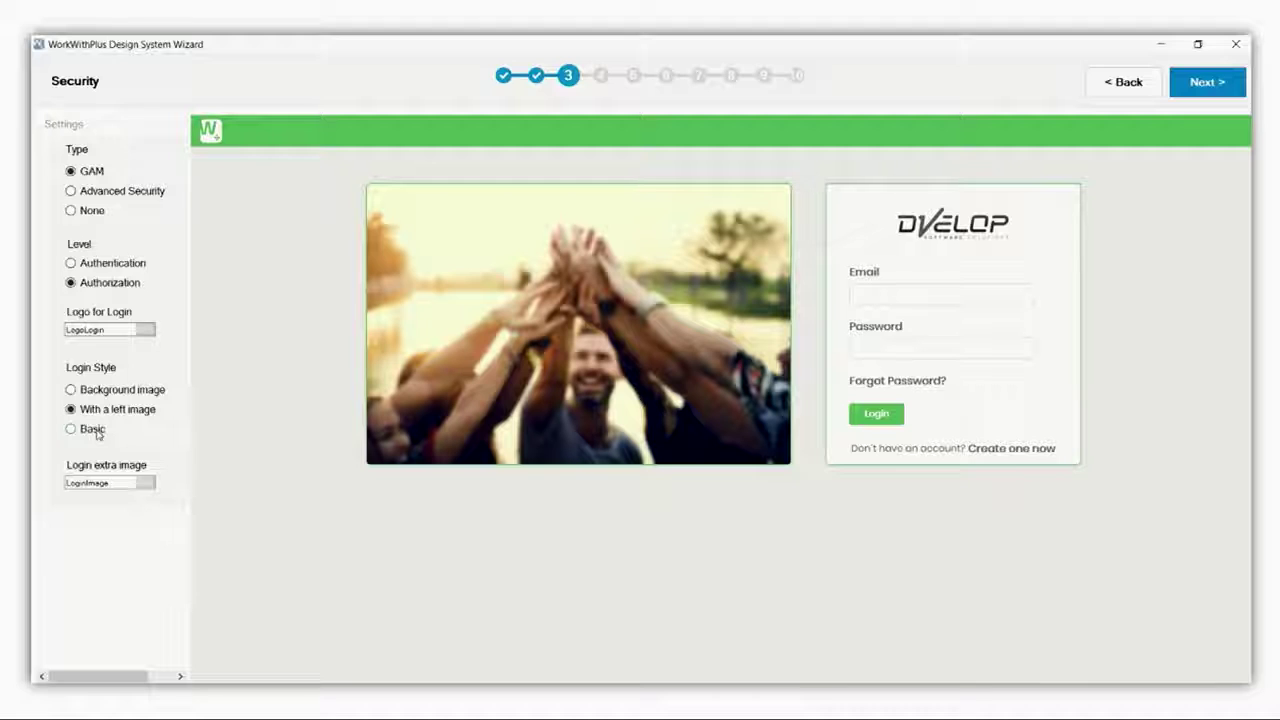
pyautogui.click(97, 432)
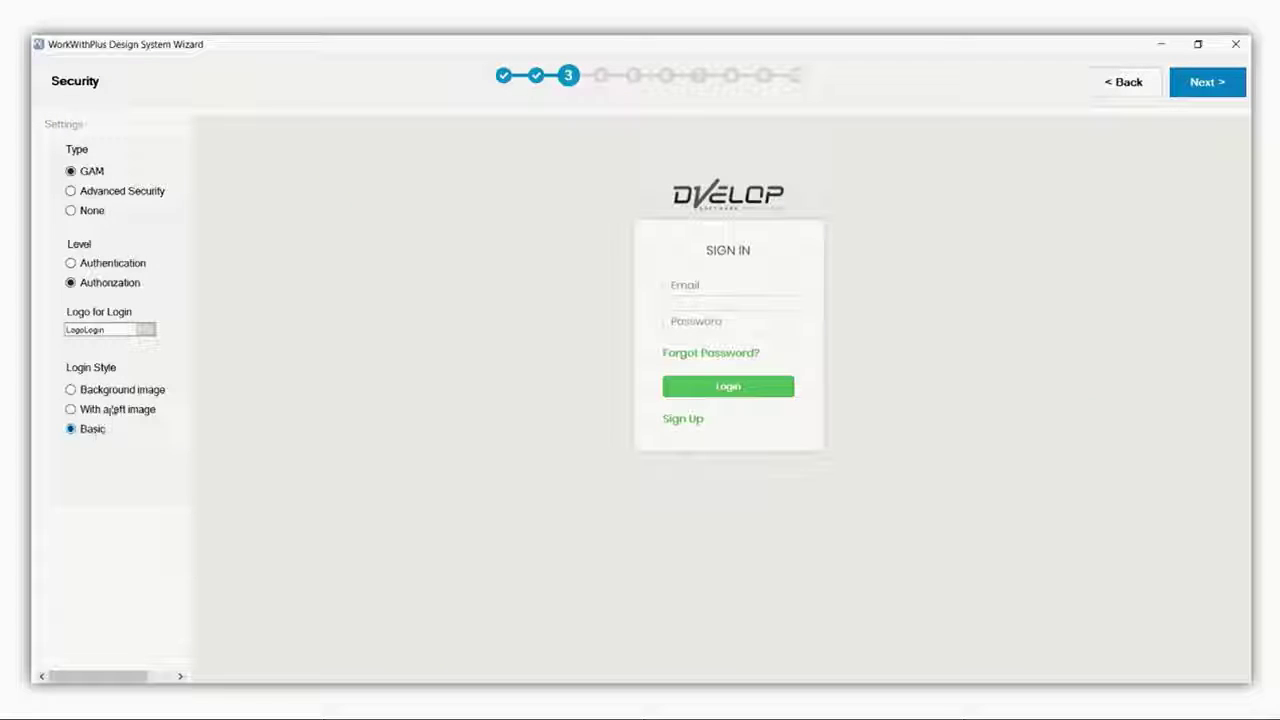
pyautogui.click(124, 390)
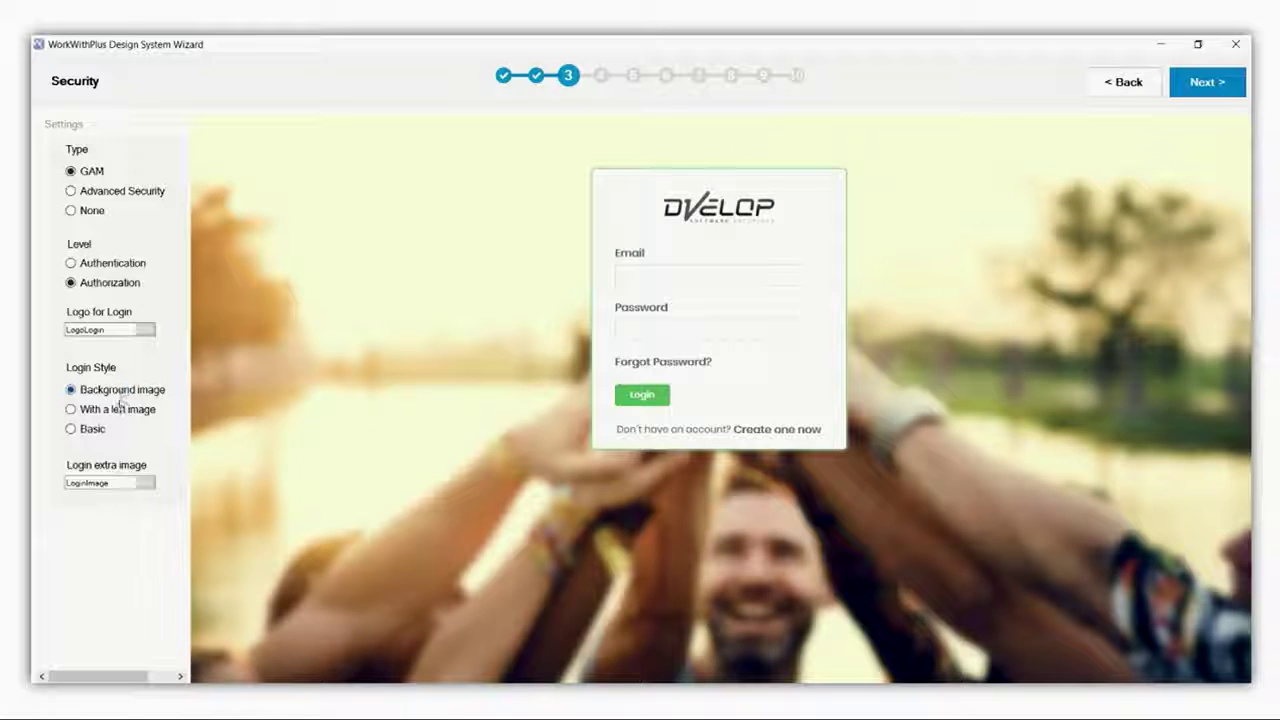
pyautogui.click(110, 412)
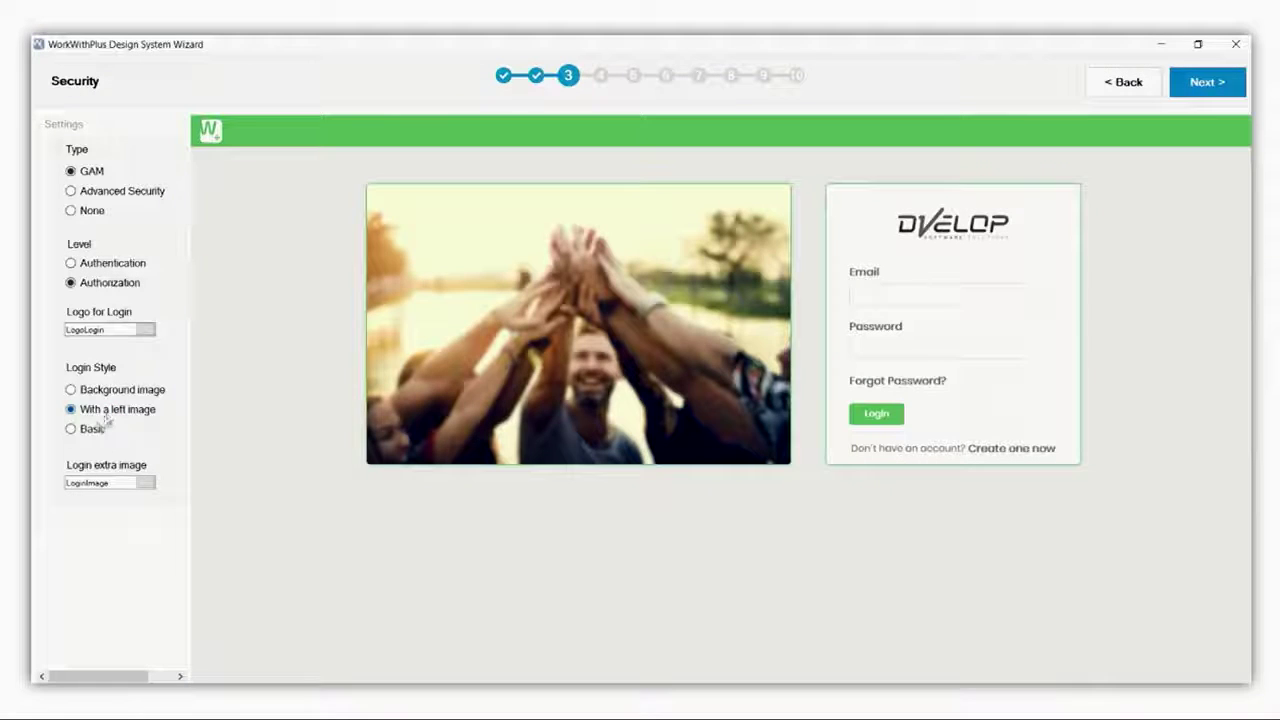
pyautogui.click(90, 430)
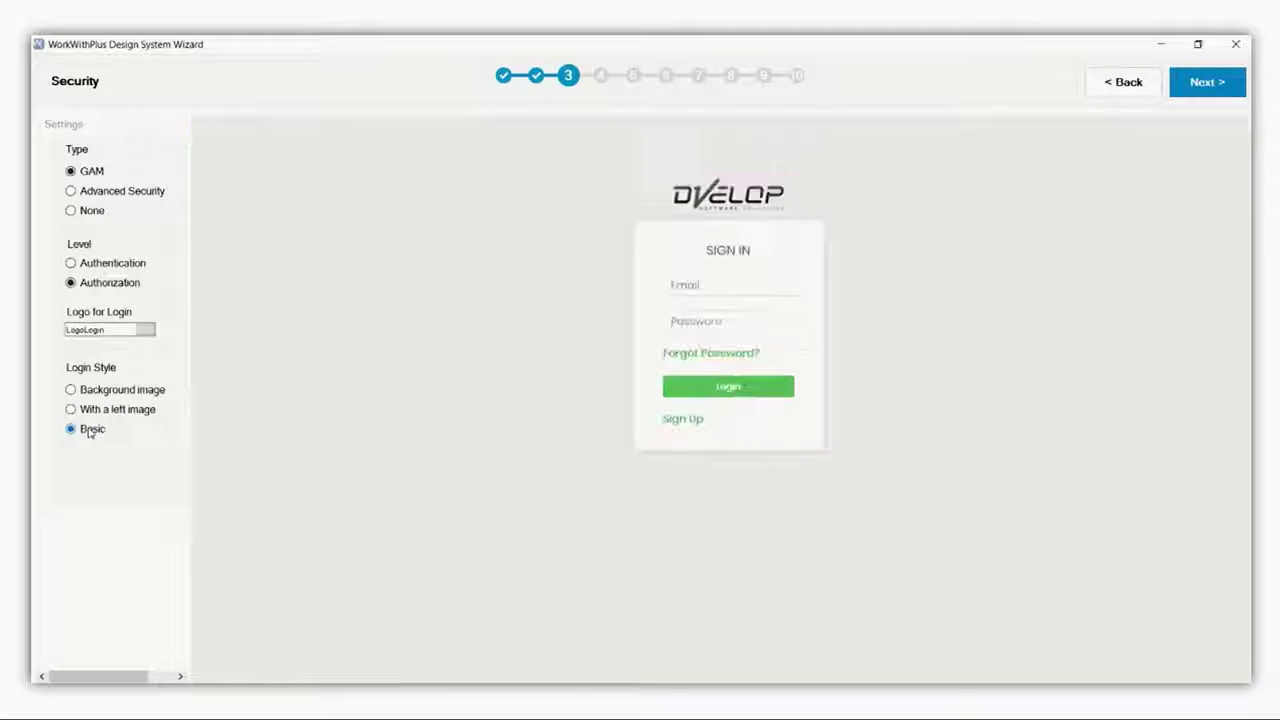
pyautogui.click(118, 393)
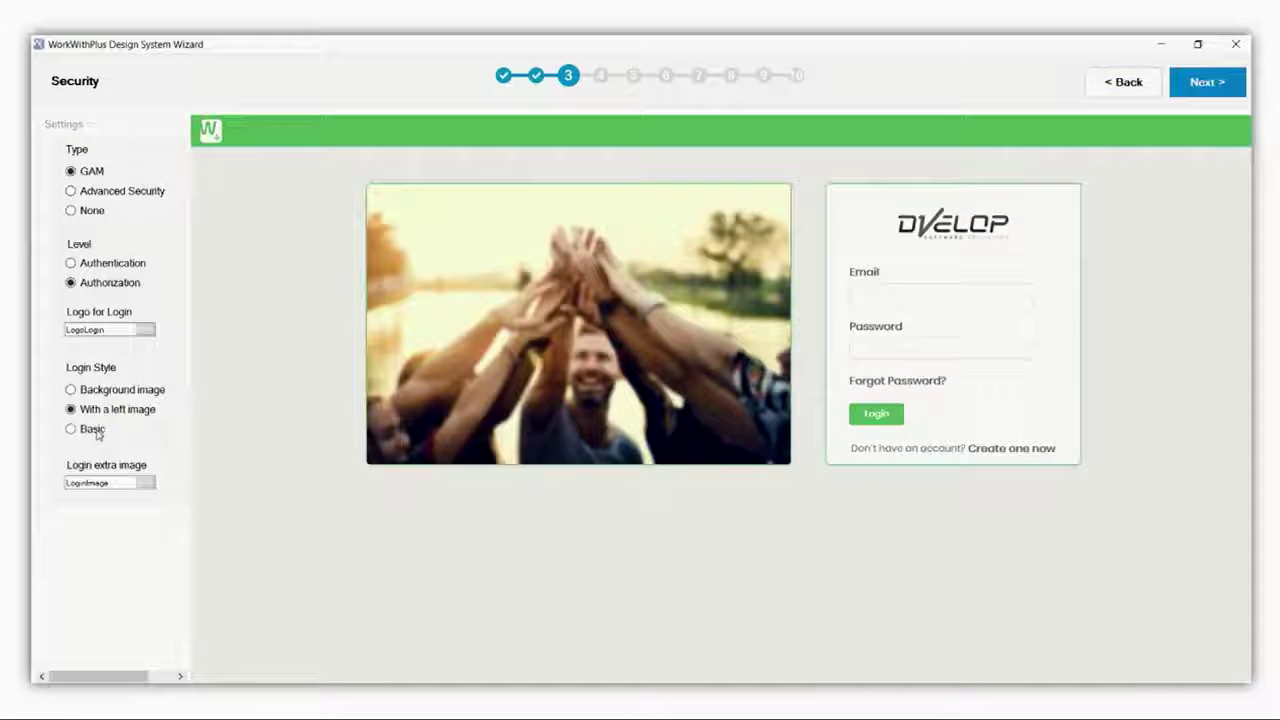
pyautogui.click(97, 432)
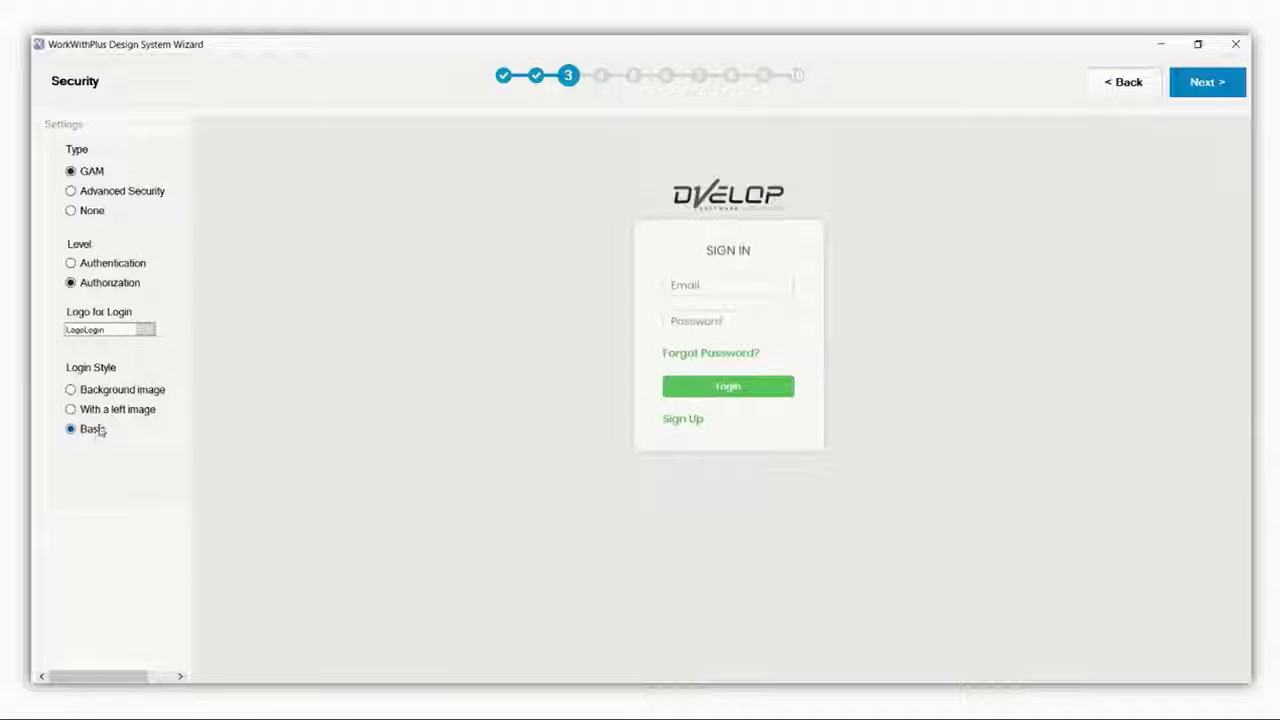
pyautogui.click(122, 390)
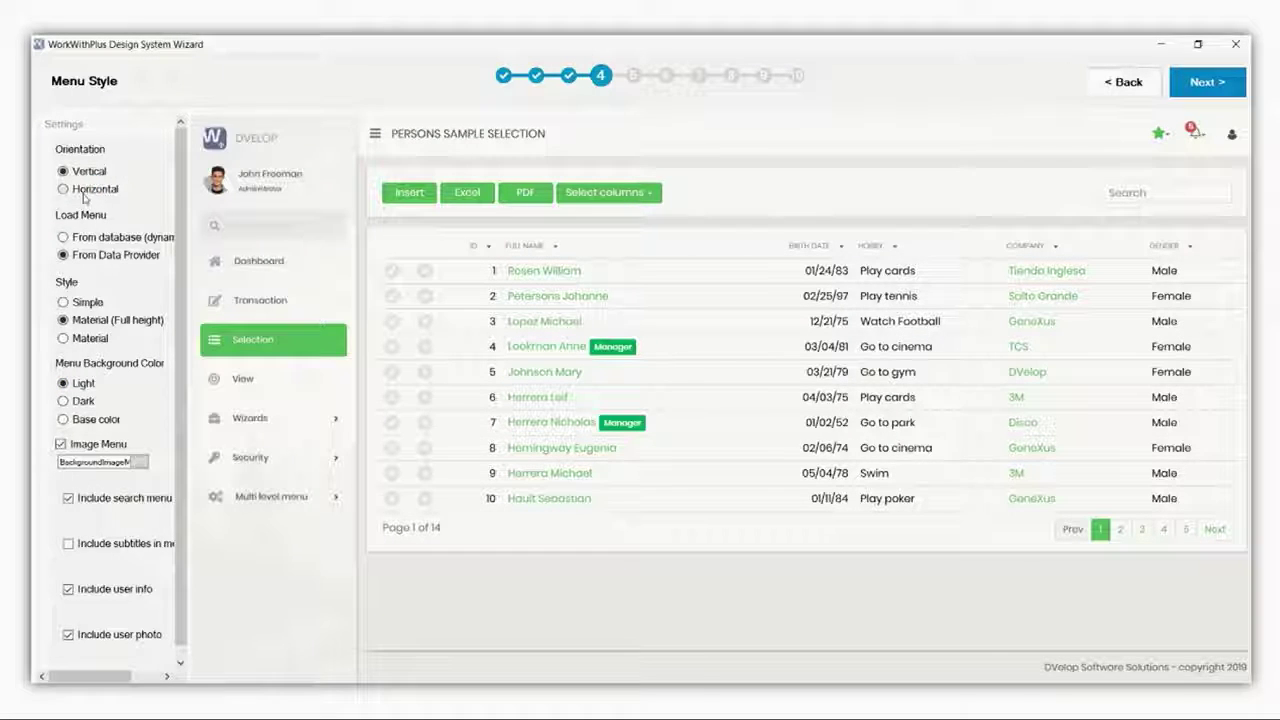
# - Preview the Horizontal menu orientation and return the orientation to Vertical
pyautogui.click(84, 192)
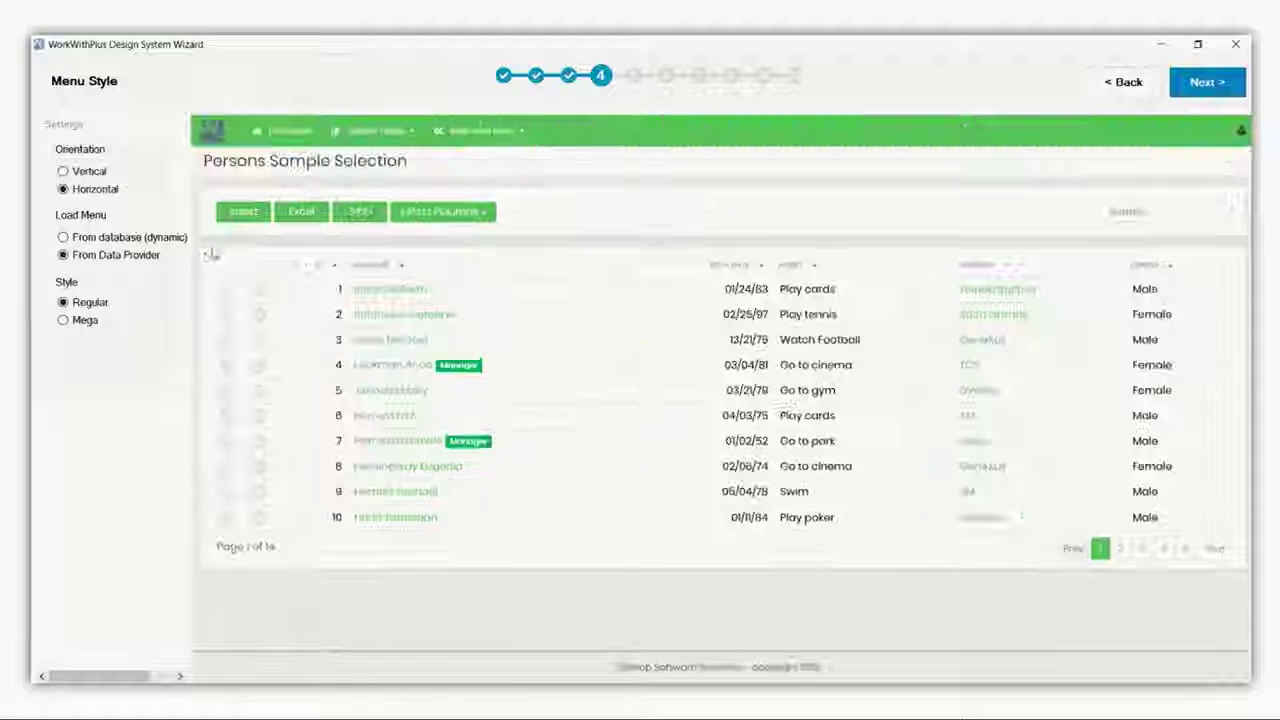
pyautogui.click(88, 175)
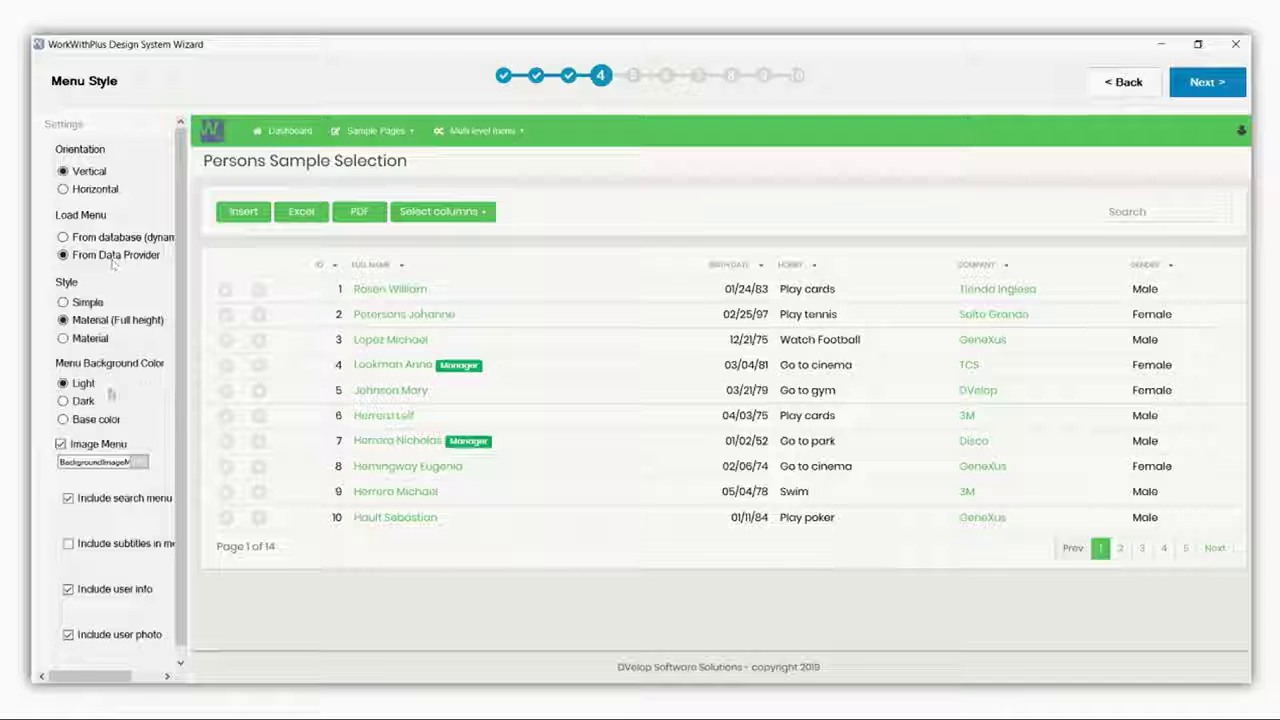
# - Try the Base color menu background and the Material and Simple styles on the vertical menu
pyautogui.click(85, 420)
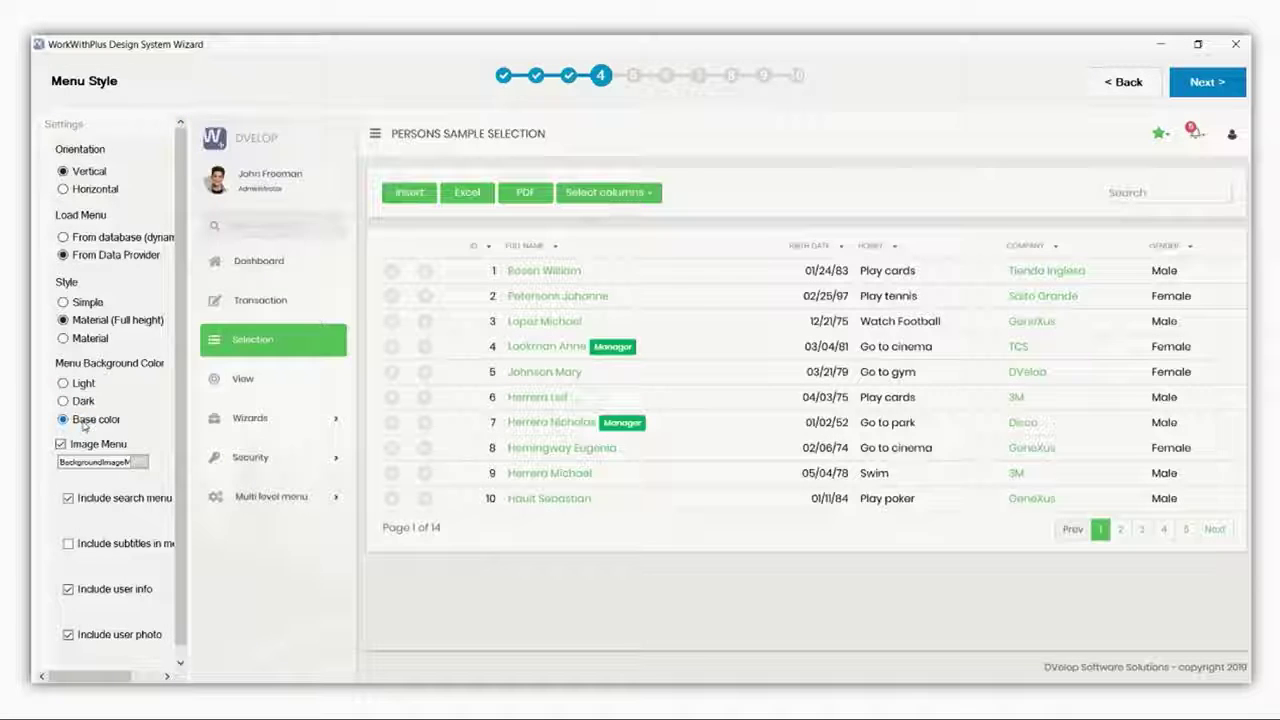
pyautogui.click(85, 340)
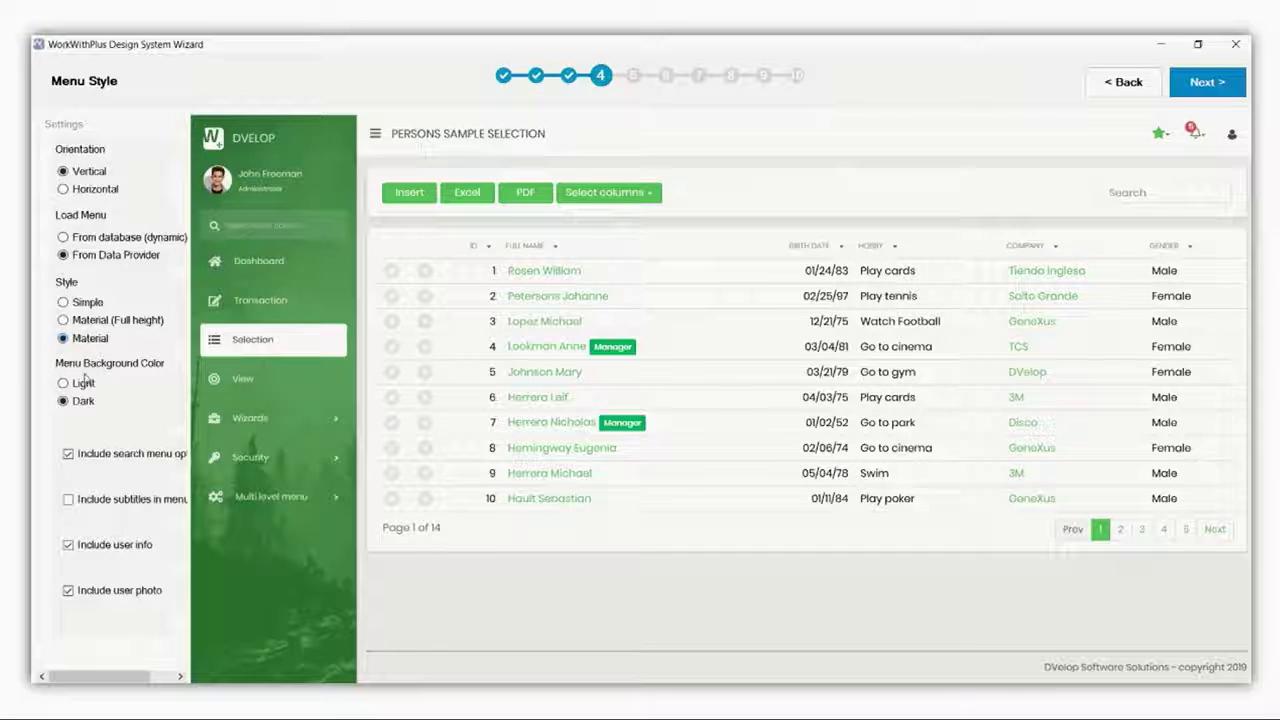
pyautogui.click(87, 302)
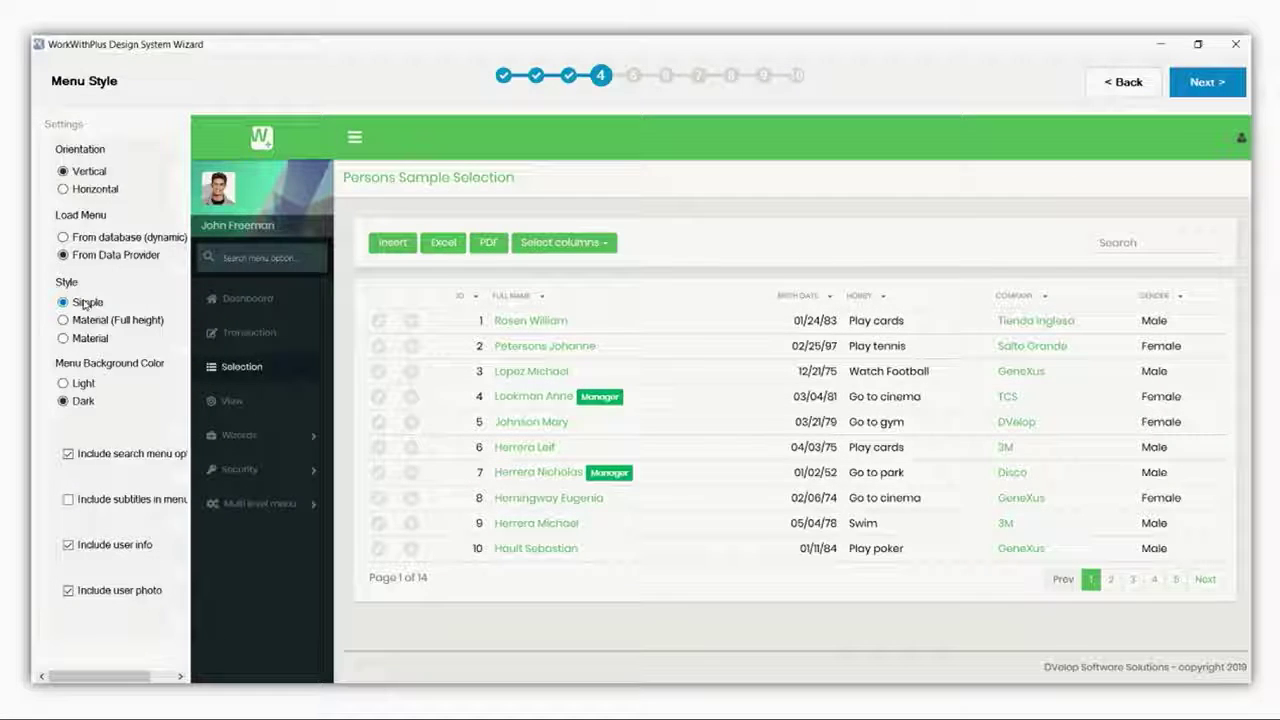
# - Try the Simple menu with a Light background and no search option, and set the style to Material (Full height)
pyautogui.click(87, 302)
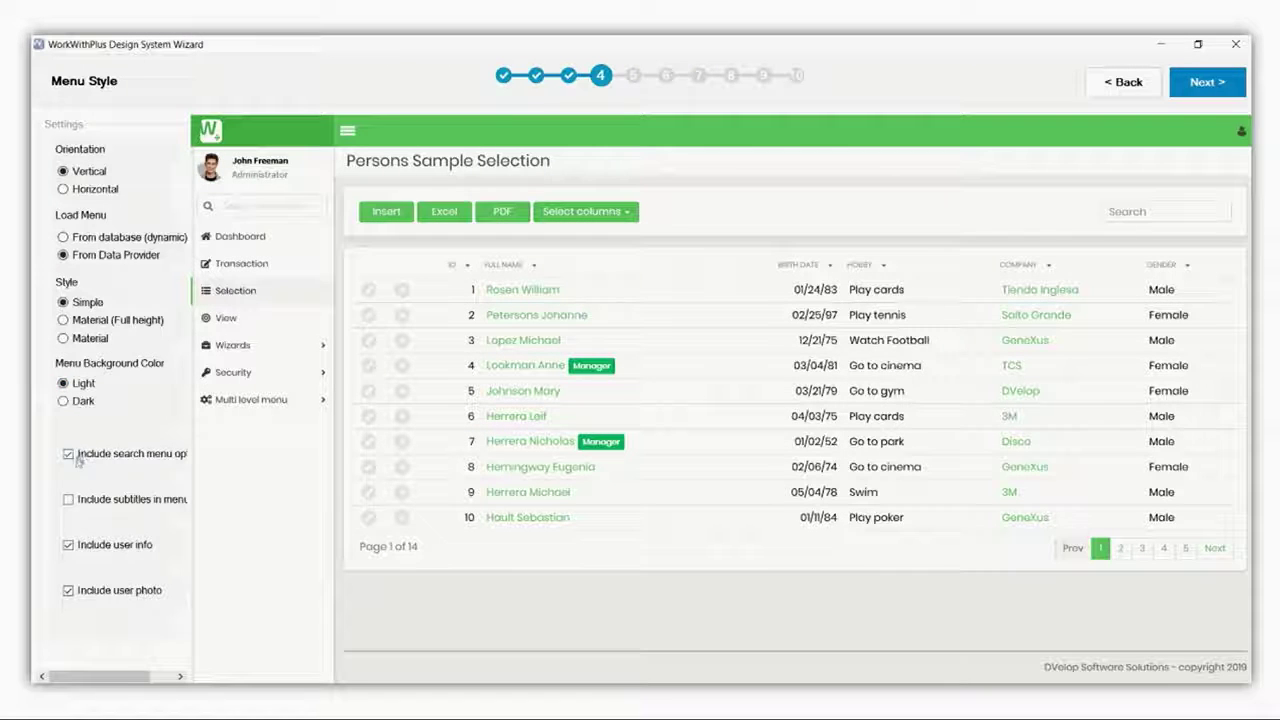
pyautogui.click(78, 457)
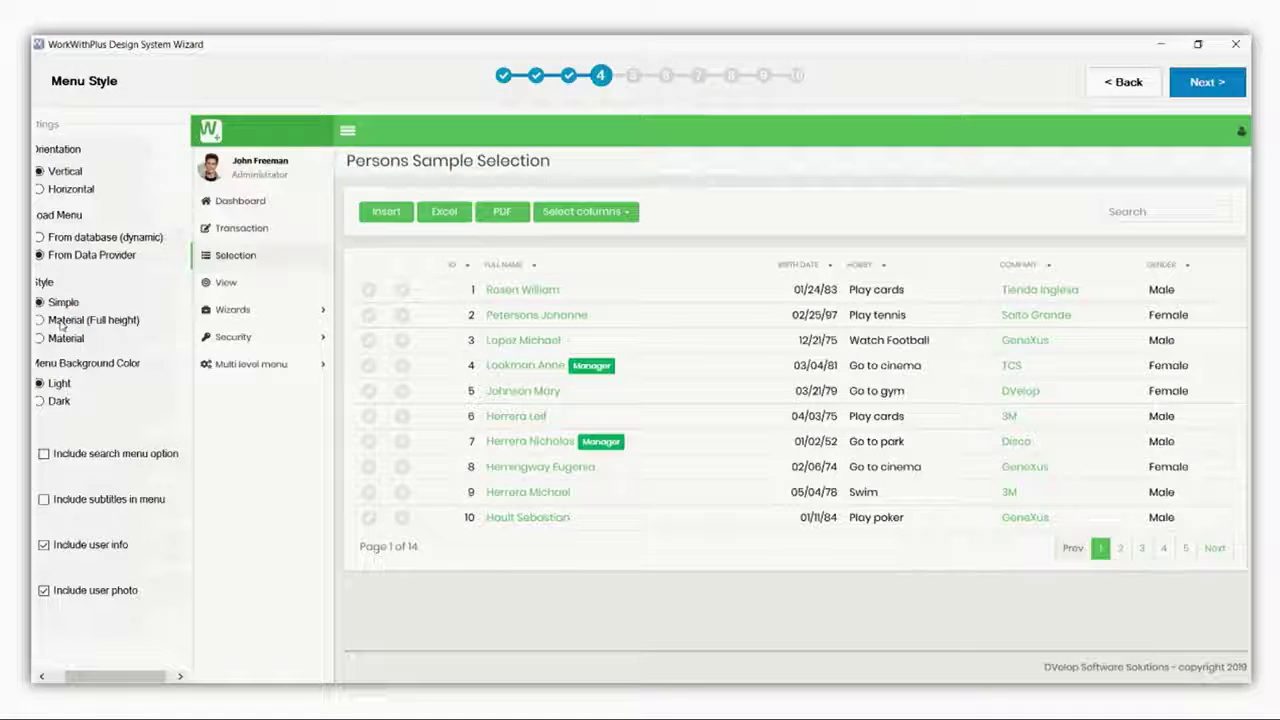
pyautogui.click(60, 321)
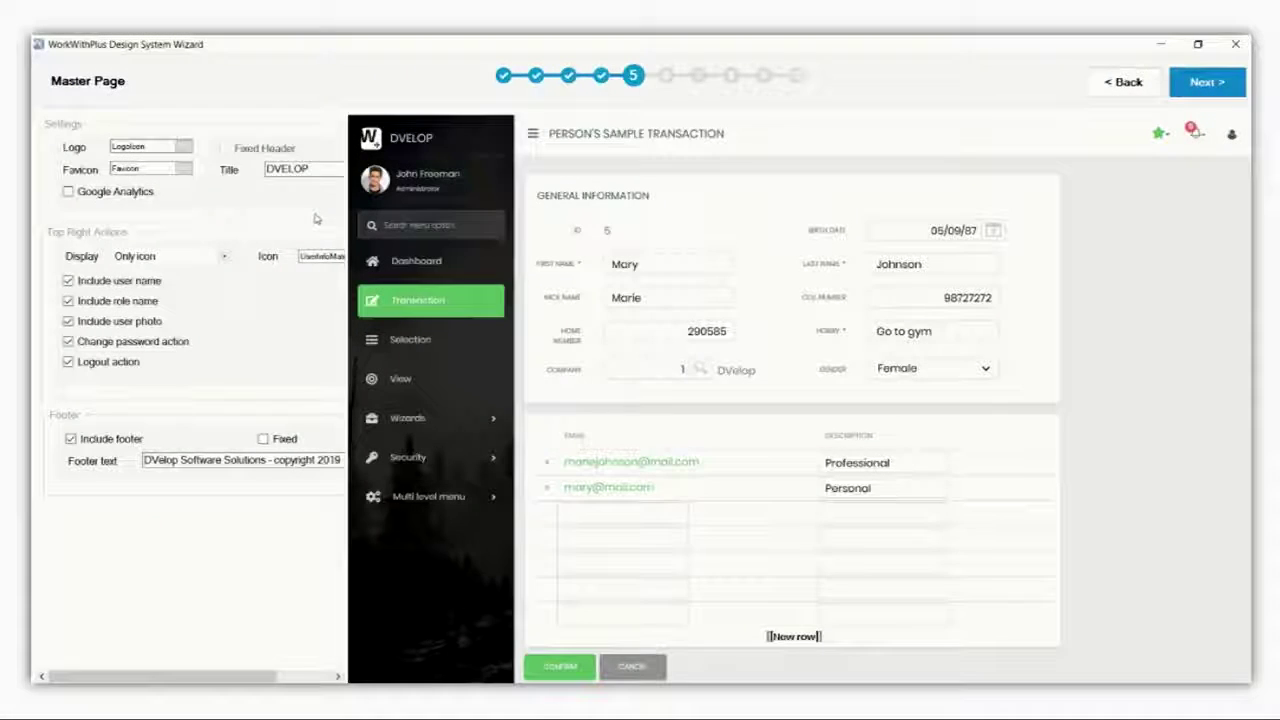
# - Set the master page title to GX29 and apply it to the preview
pyautogui.click(309, 169)
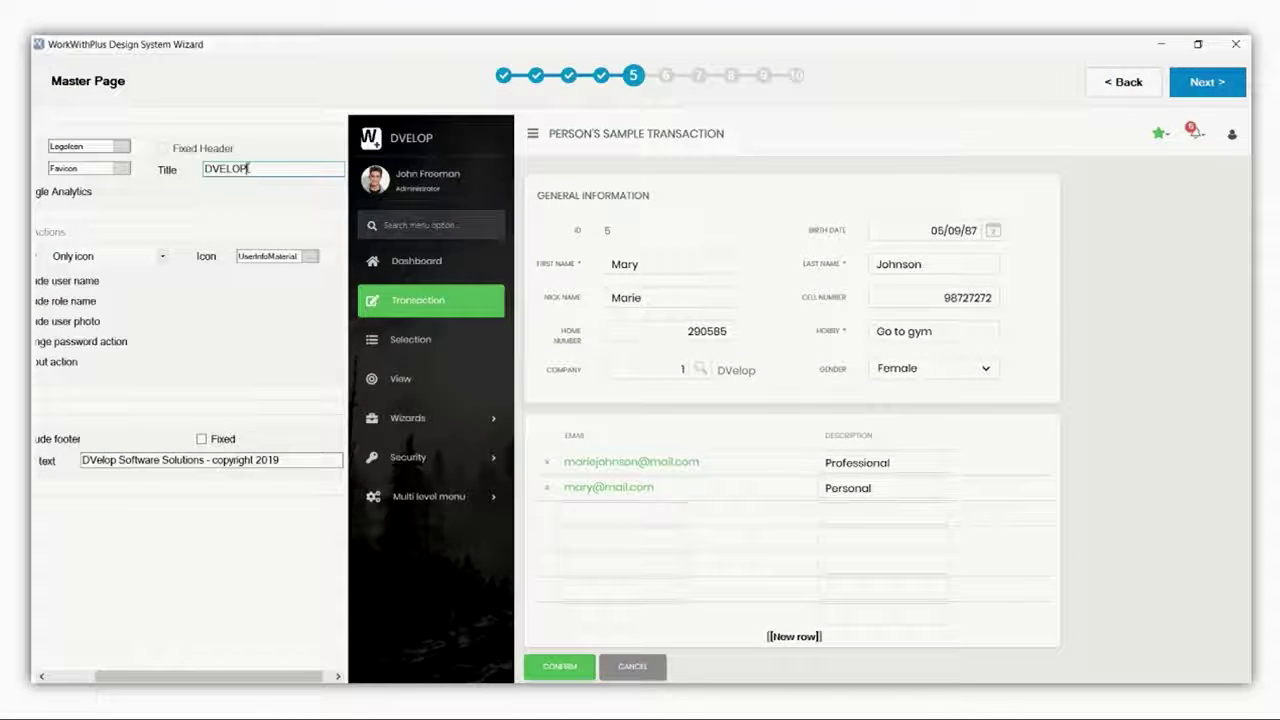
pyautogui.write('GX')
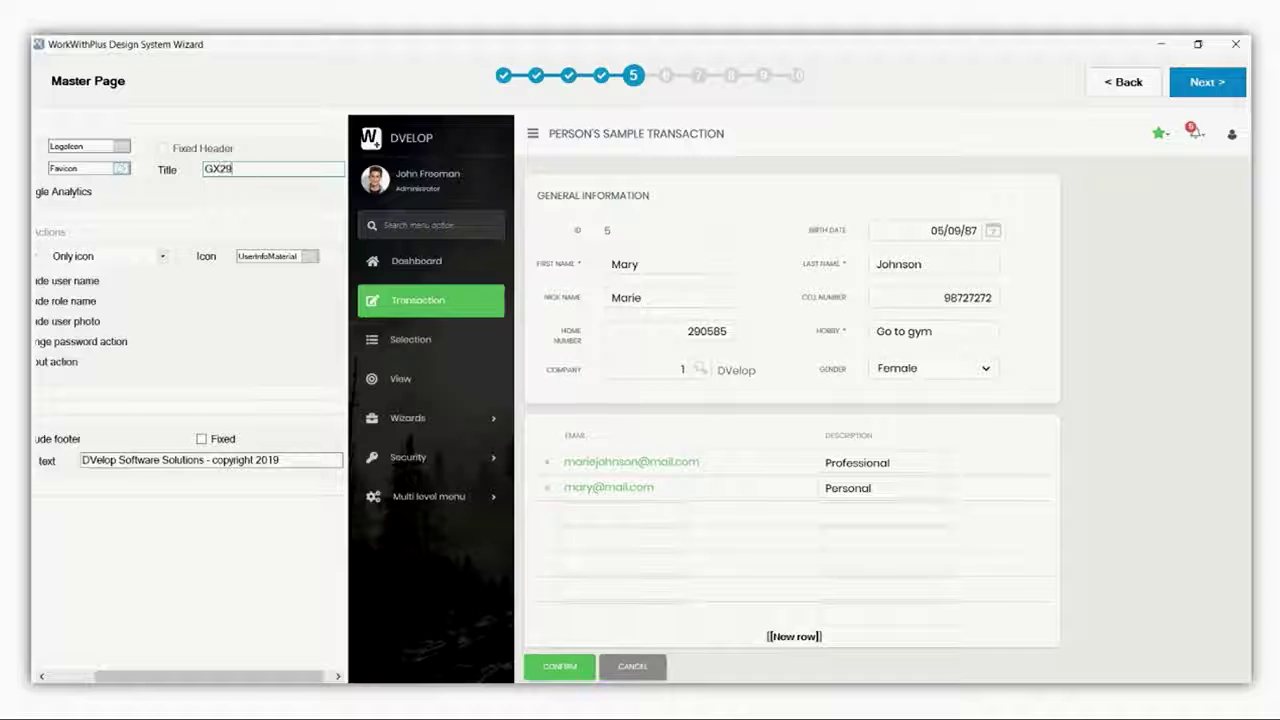
pyautogui.write('29')
pyautogui.press('Tab')
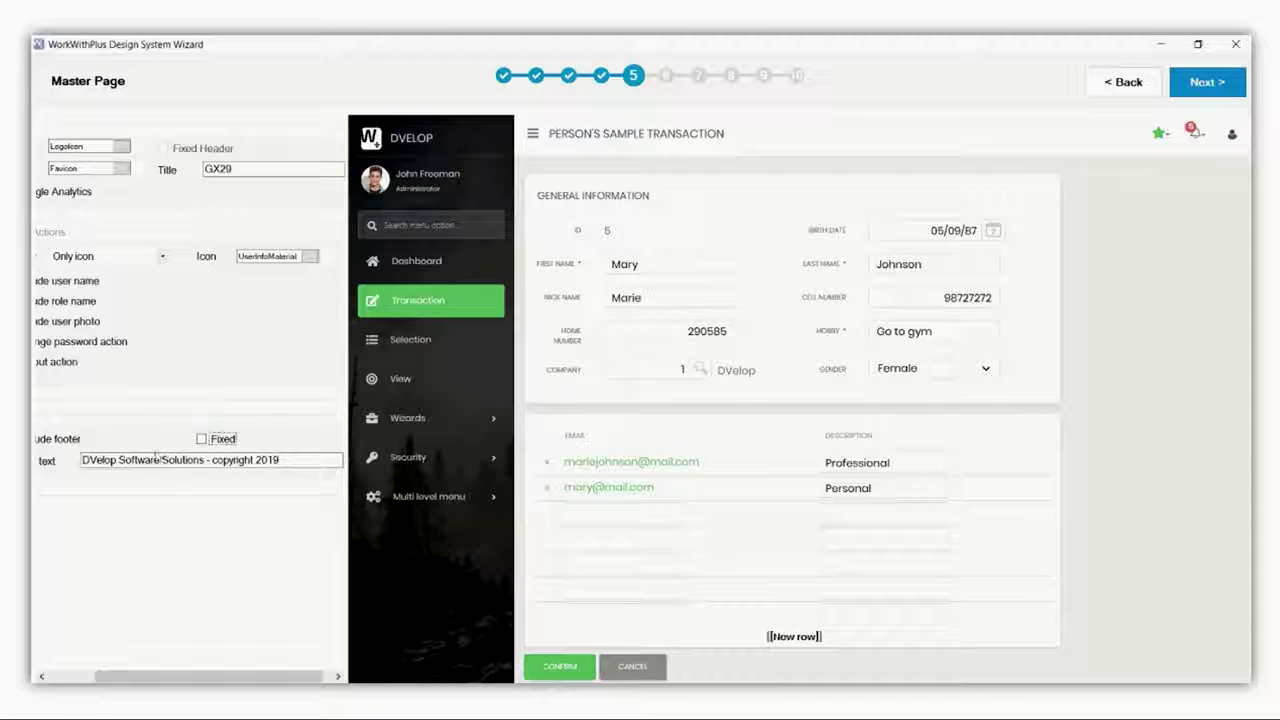
pyautogui.click(78, 680)
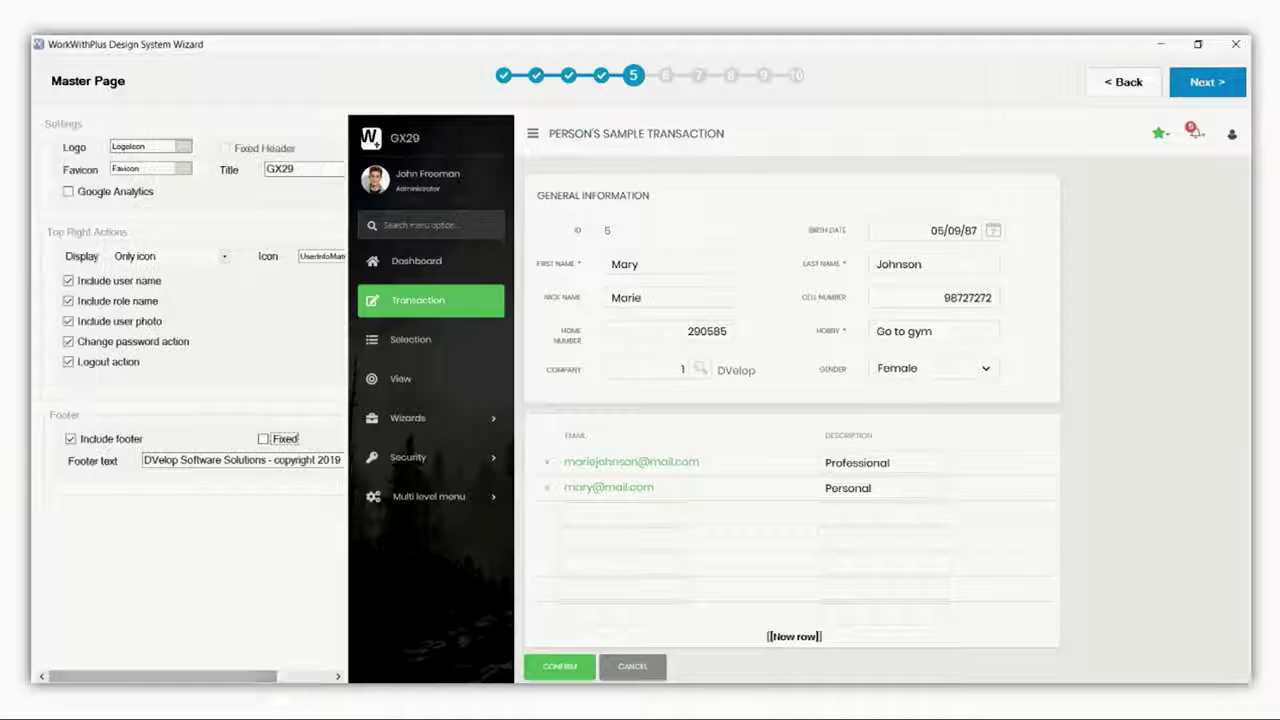
# - Try excluding the user name from the top right actions and making the footer fixed
pyautogui.click(80, 285)
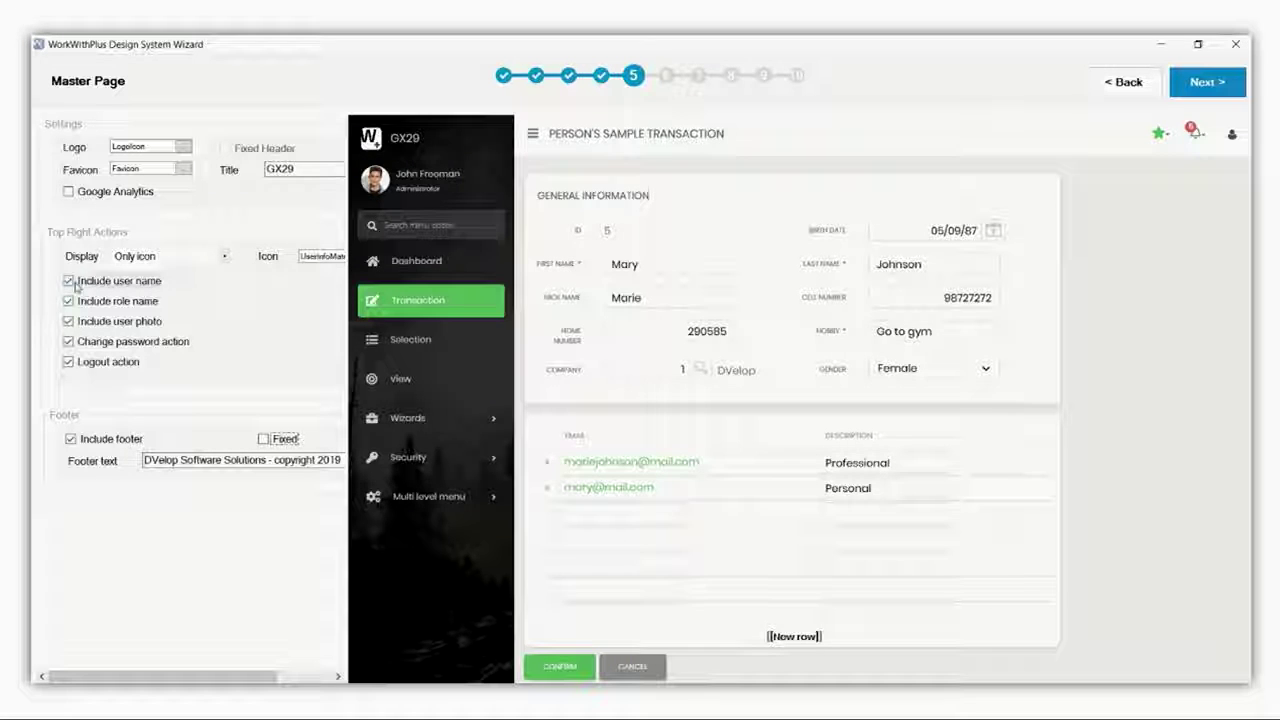
pyautogui.click(264, 441)
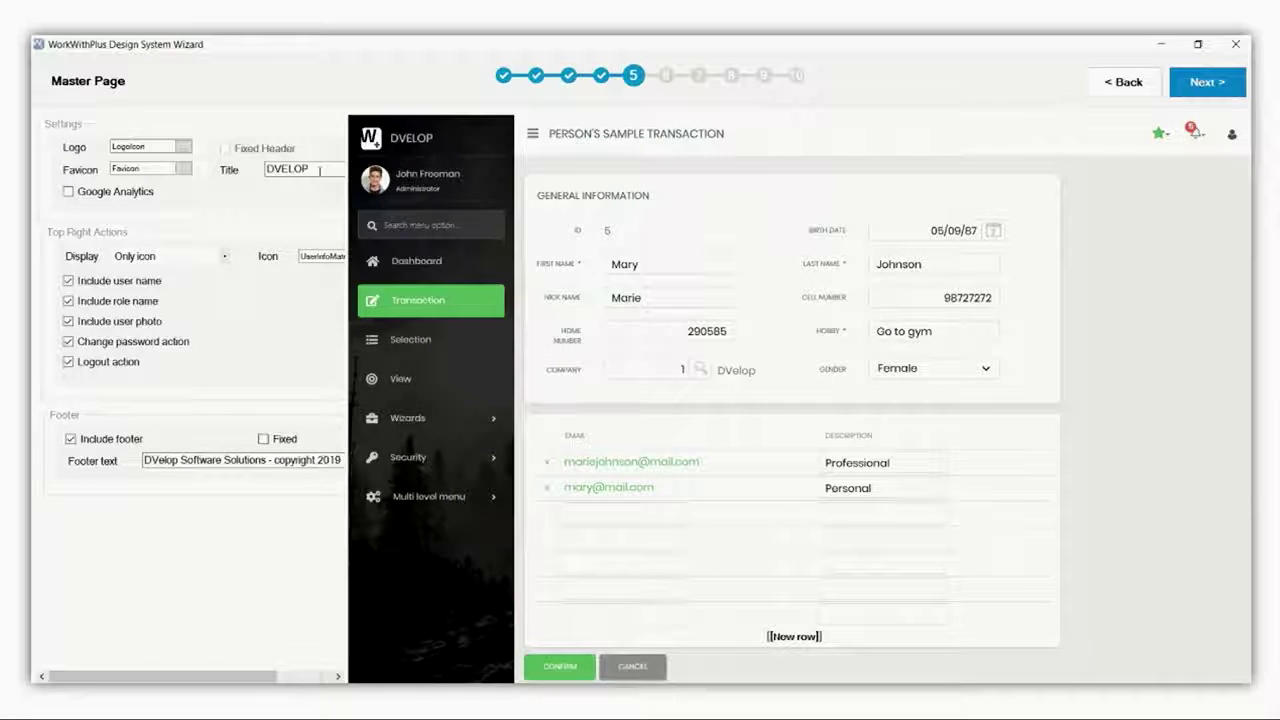
# - Replace the master page title DVELOP with GX29 and apply it to the preview
pyautogui.click(308, 169)
pyautogui.doubleClick(245, 169)
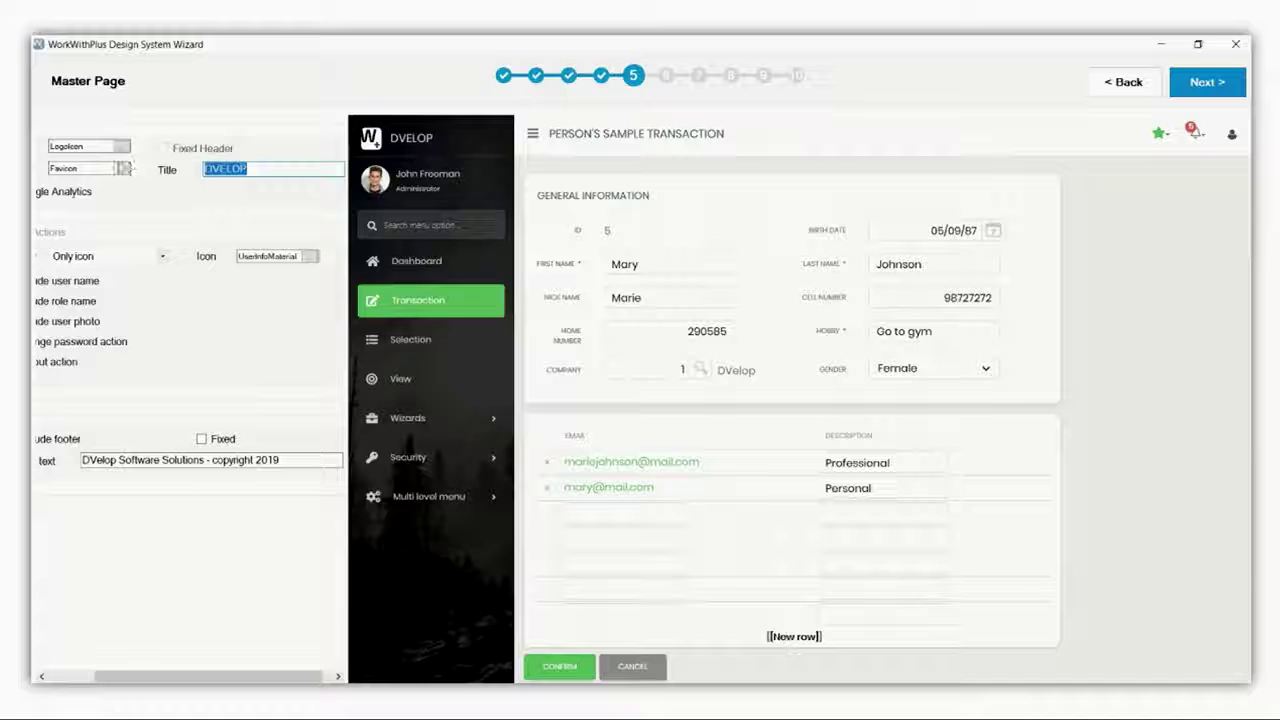
pyautogui.write('GX29')
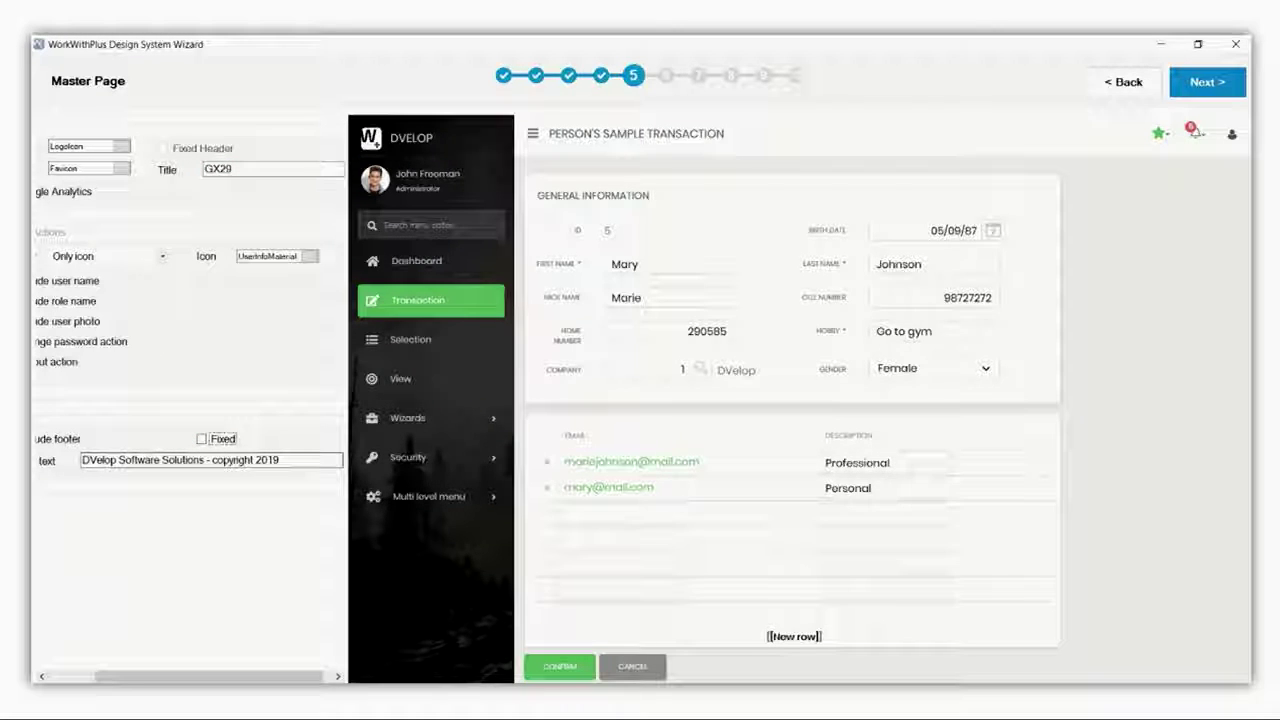
pyautogui.click(75, 680)
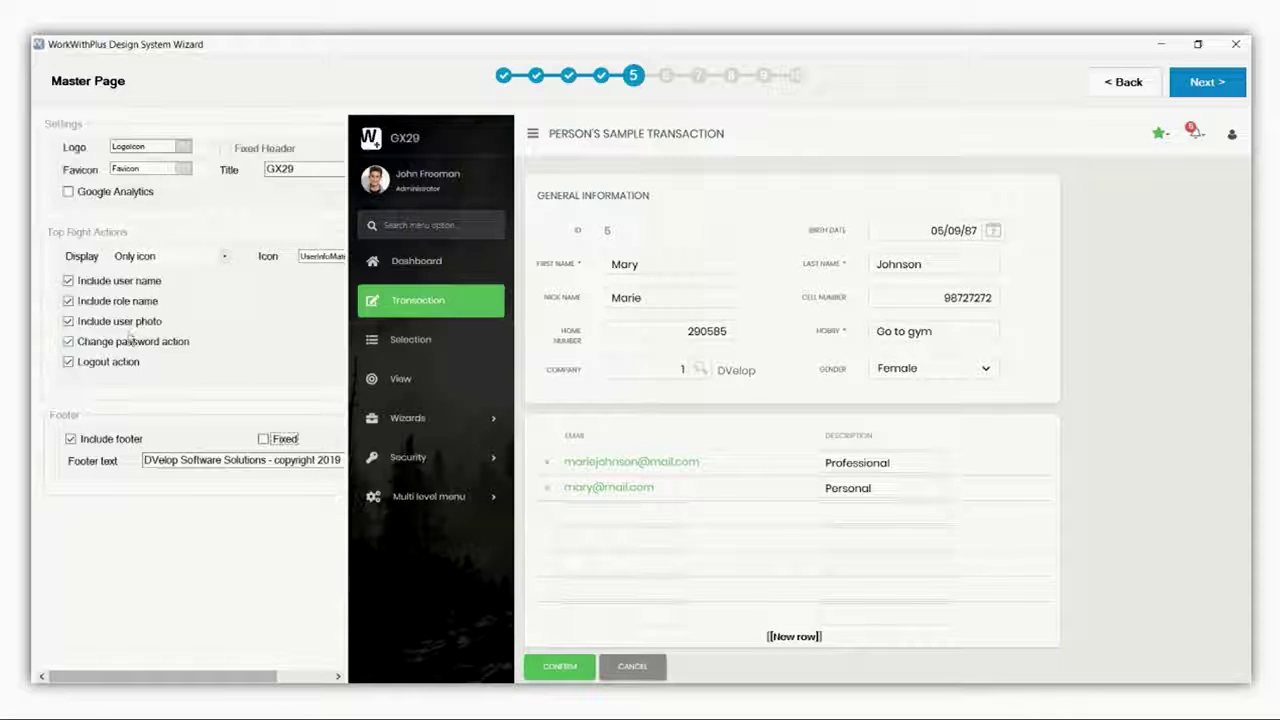
# - Exclude the user name from the top right actions and make the master page footer fixed
pyautogui.click(75, 284)
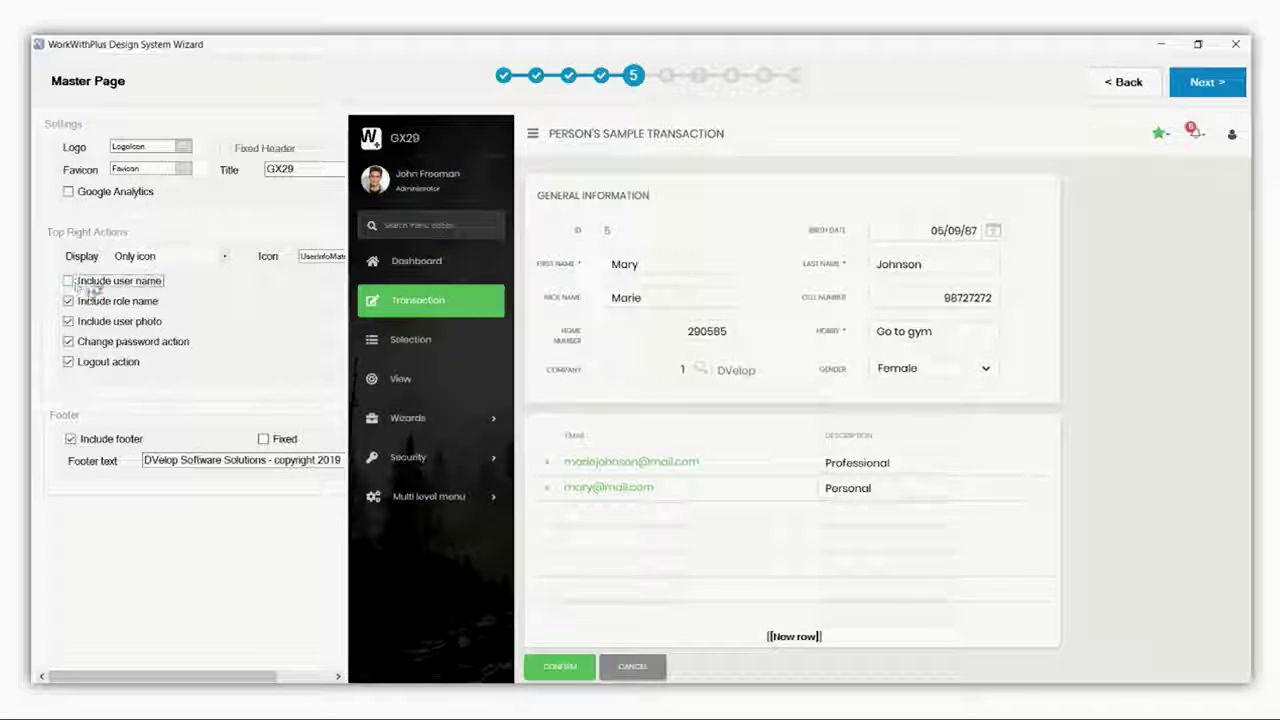
pyautogui.click(263, 439)
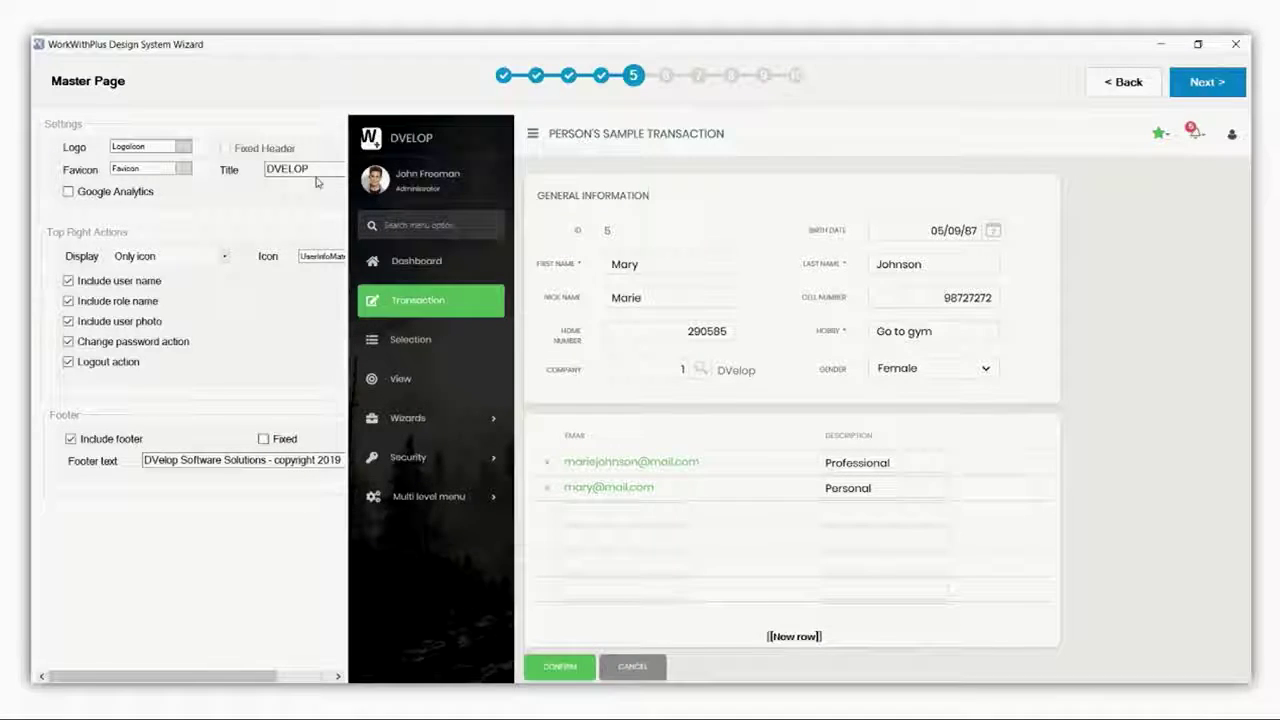
pyautogui.click(277, 170)
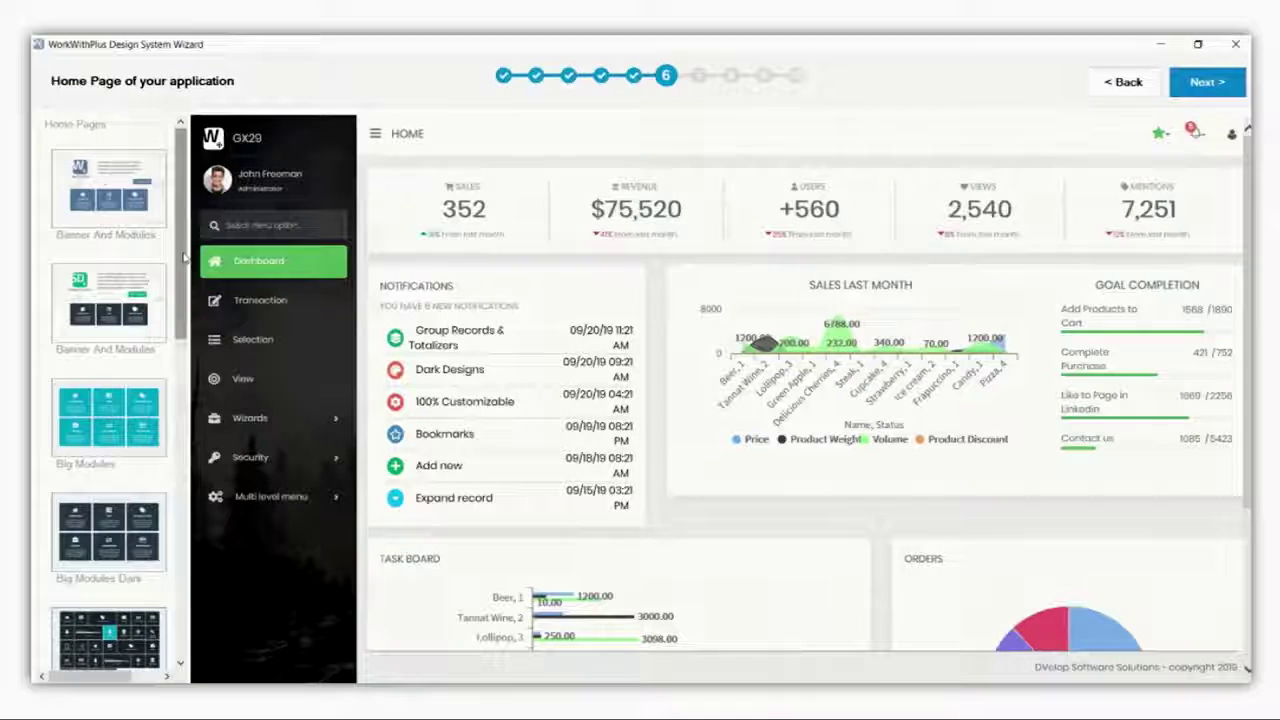
# - Try the Big Modules and Modules Background layouts for the application's home page
pyautogui.scroll(-6, 178, 245)
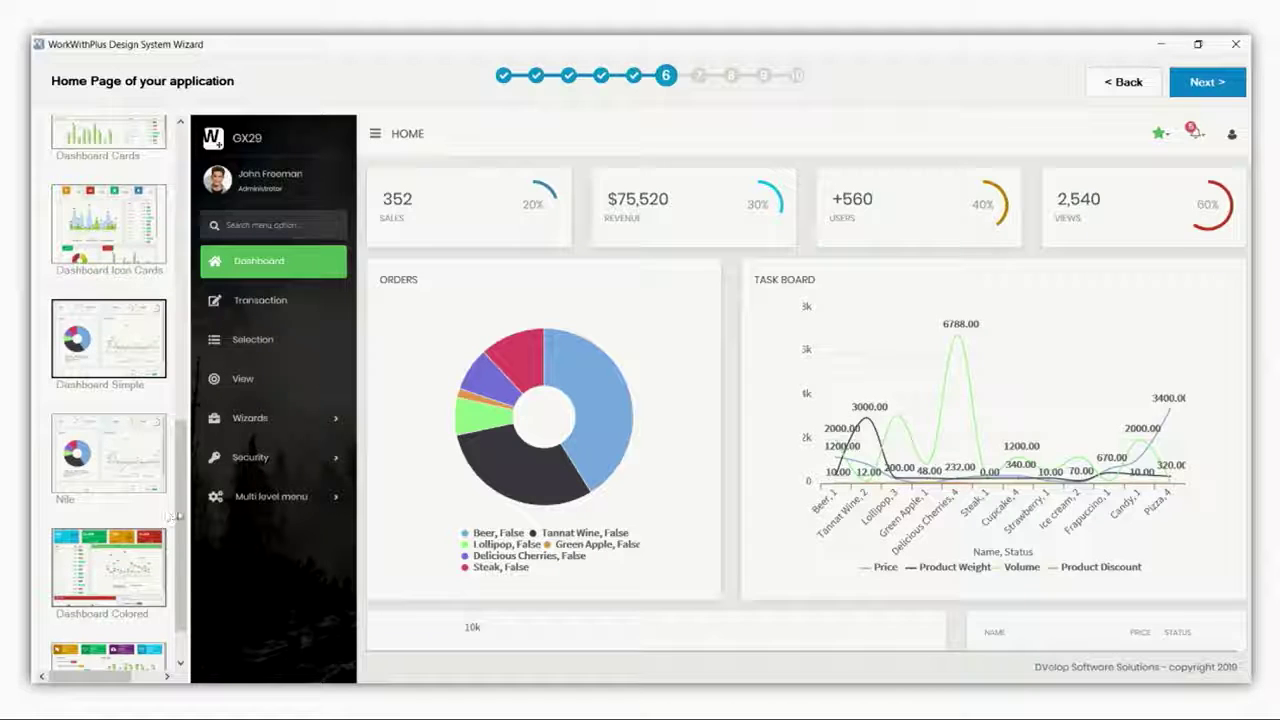
pyautogui.scroll(5, 165, 520)
pyautogui.click(112, 258)
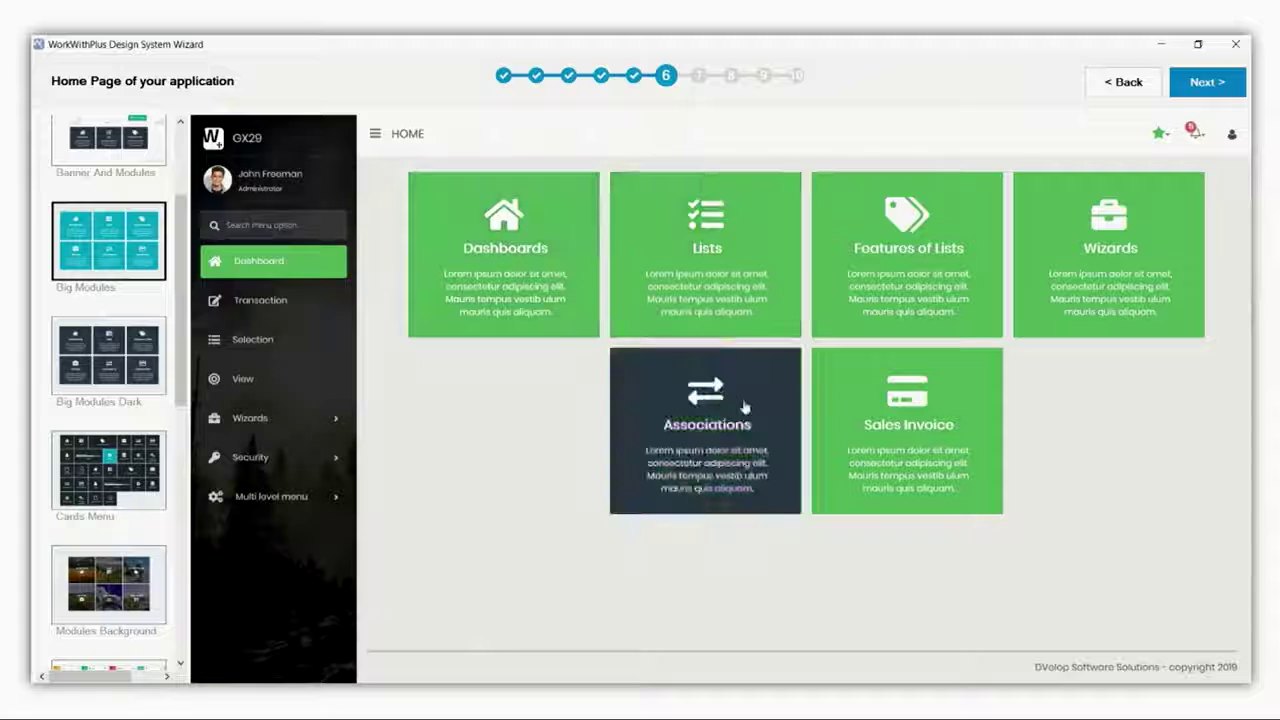
pyautogui.click(97, 583)
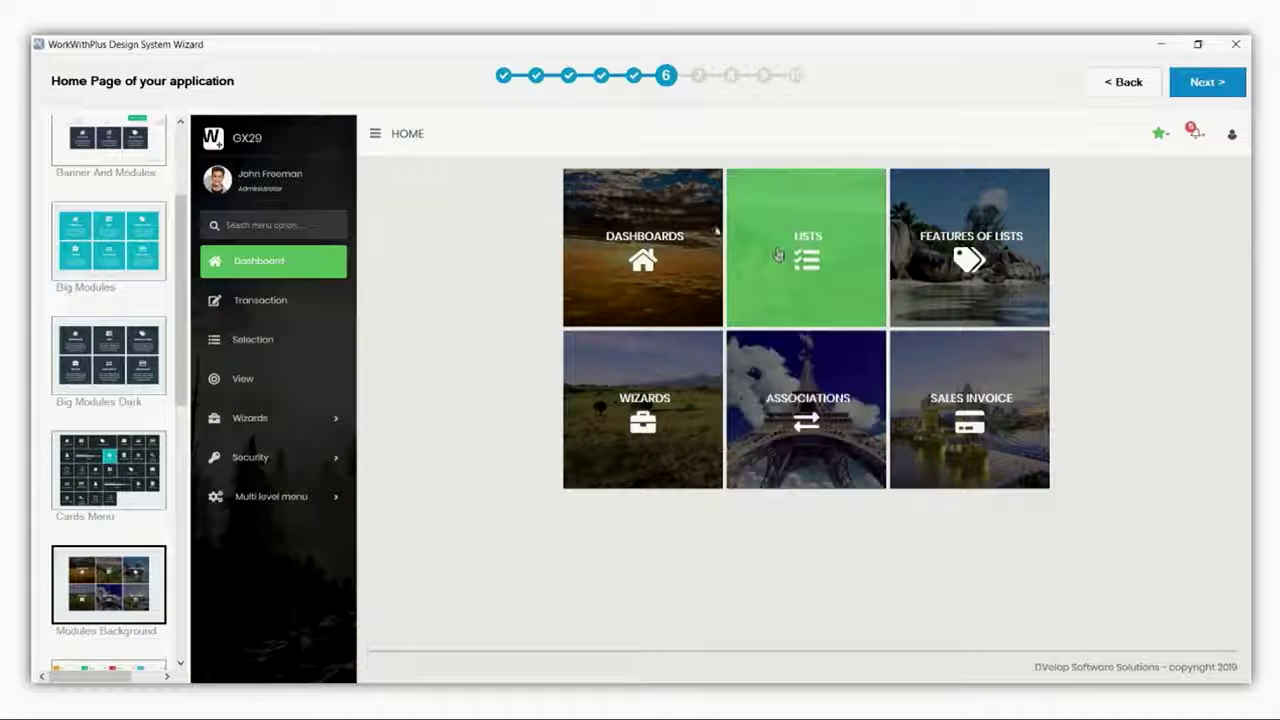
# - Try the Banner And Modules, Dashboard Icon Cards and Dashboard Simple home pages, and select Dashboard Colored
pyautogui.scroll(3, 184, 176)
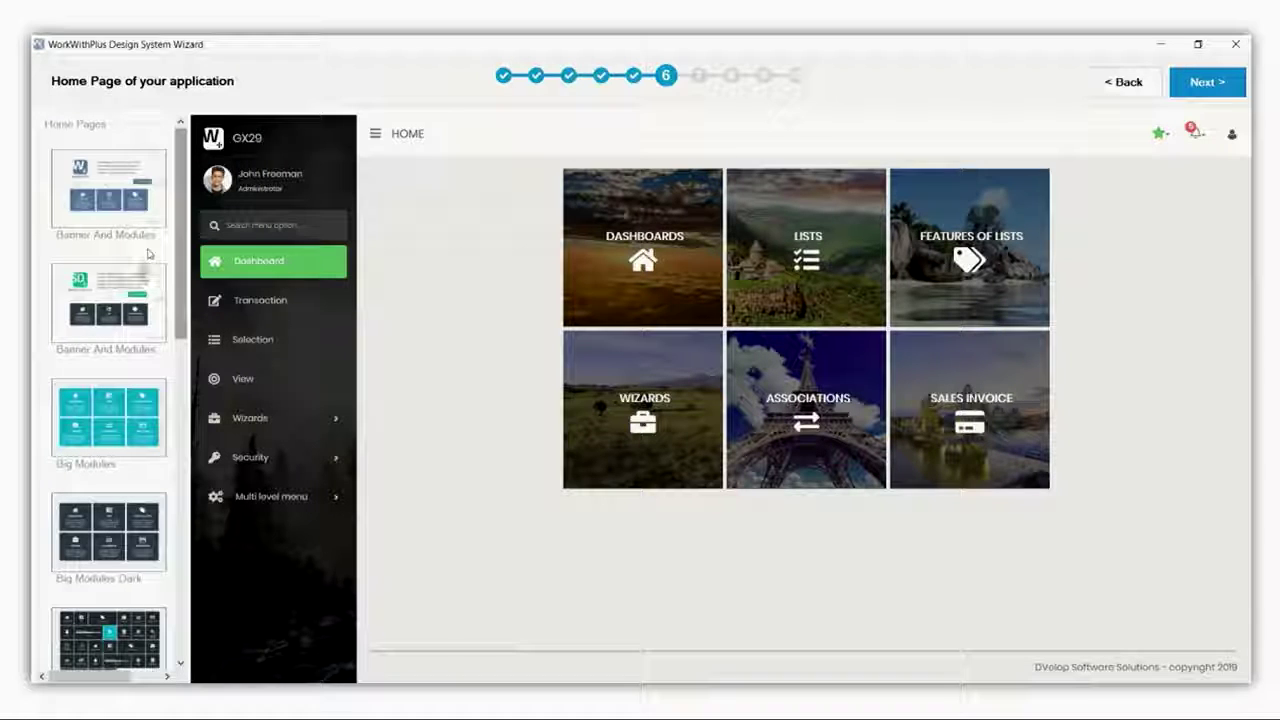
pyautogui.click(137, 283)
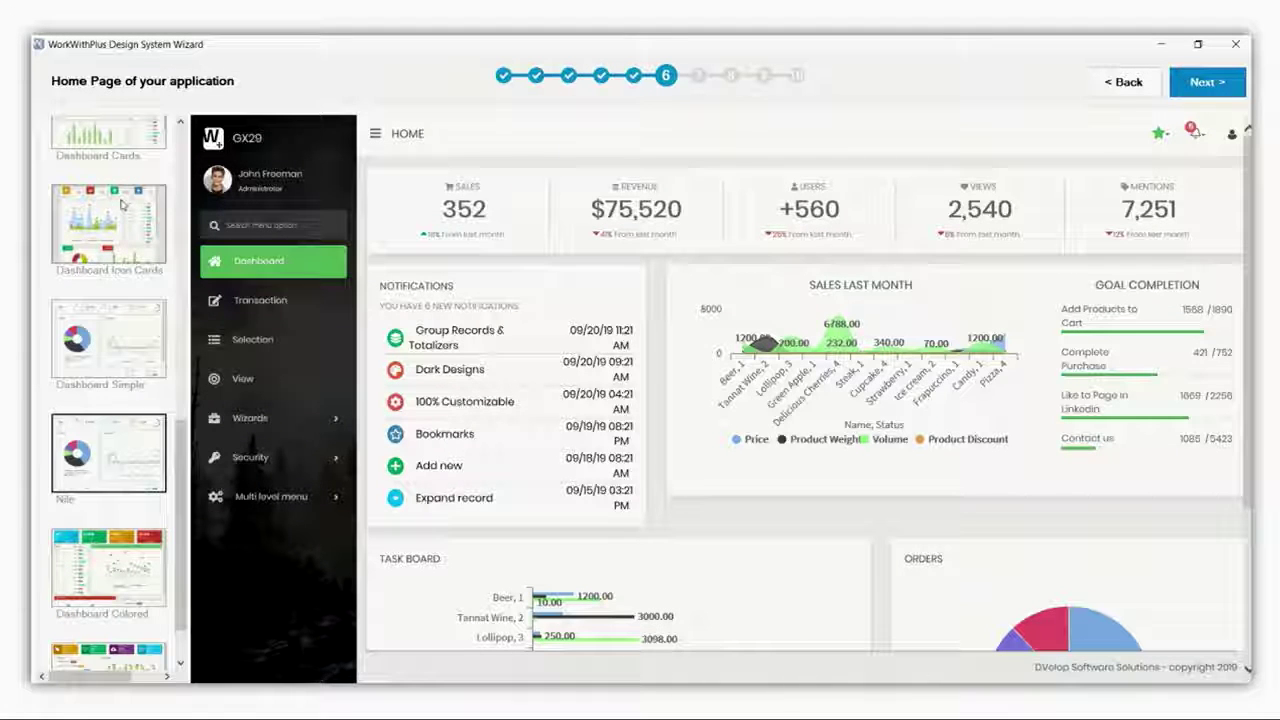
pyautogui.click(114, 440)
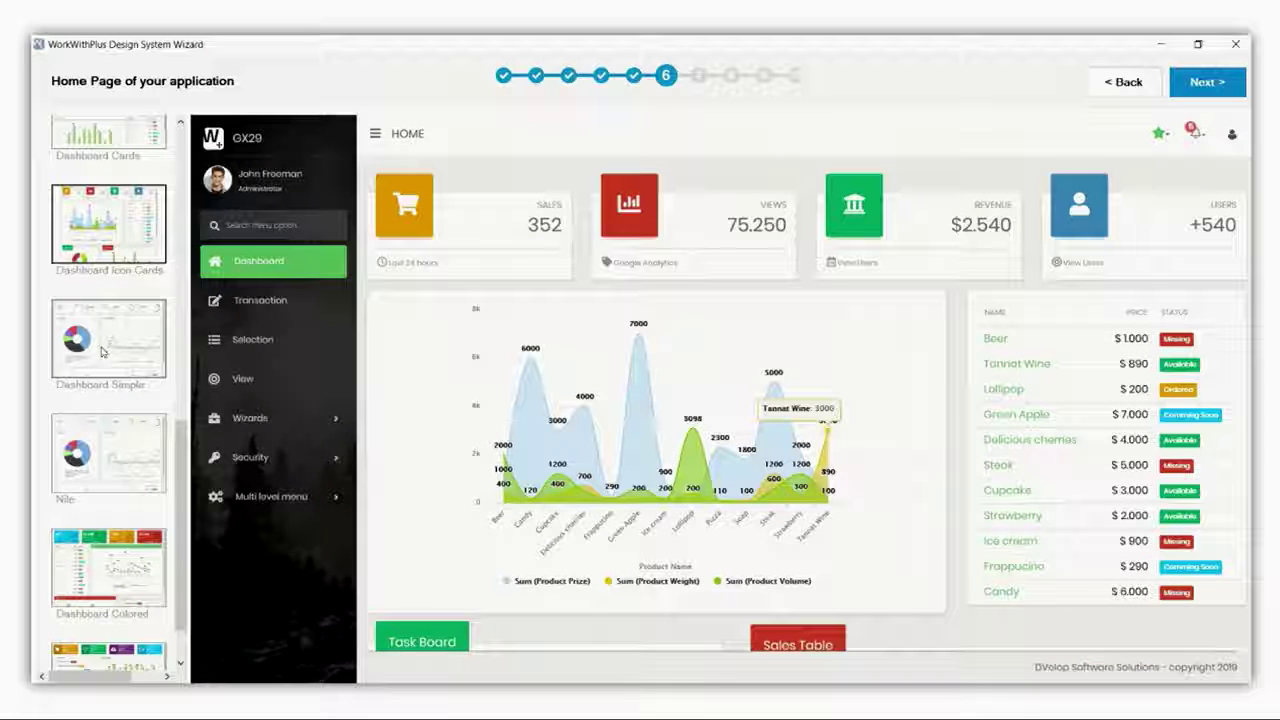
pyautogui.press('Down')
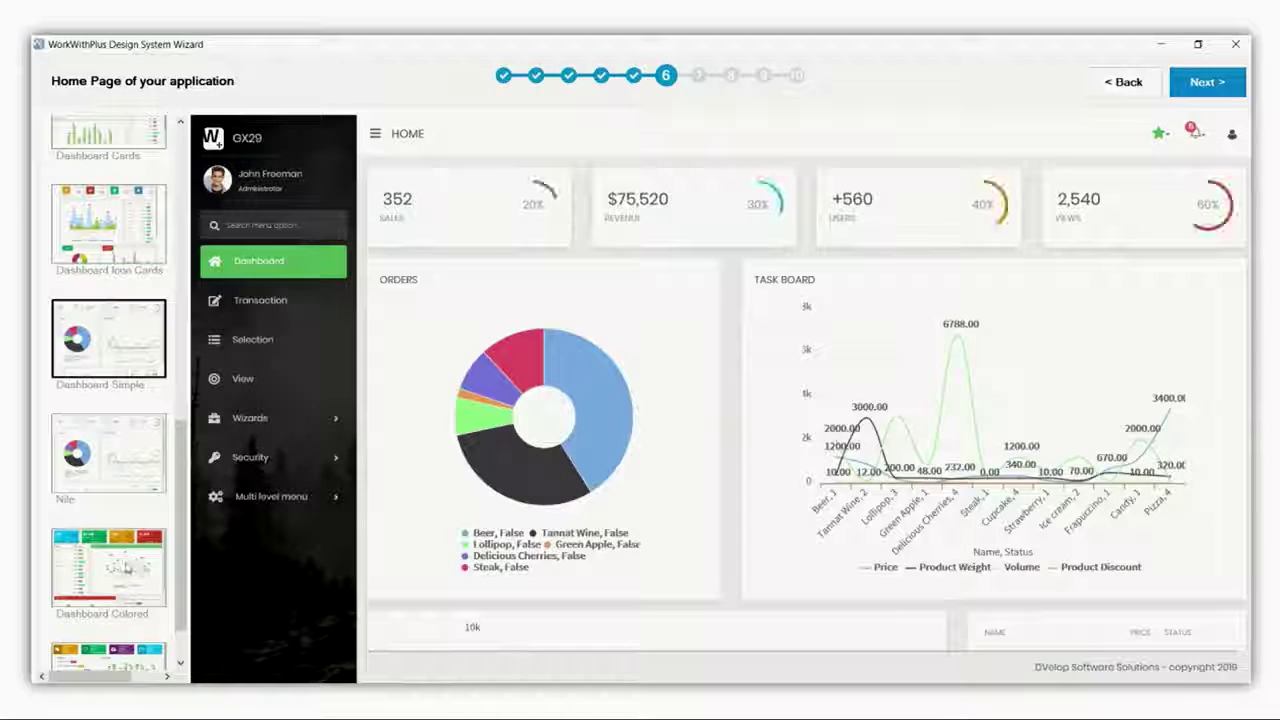
pyautogui.click(127, 567)
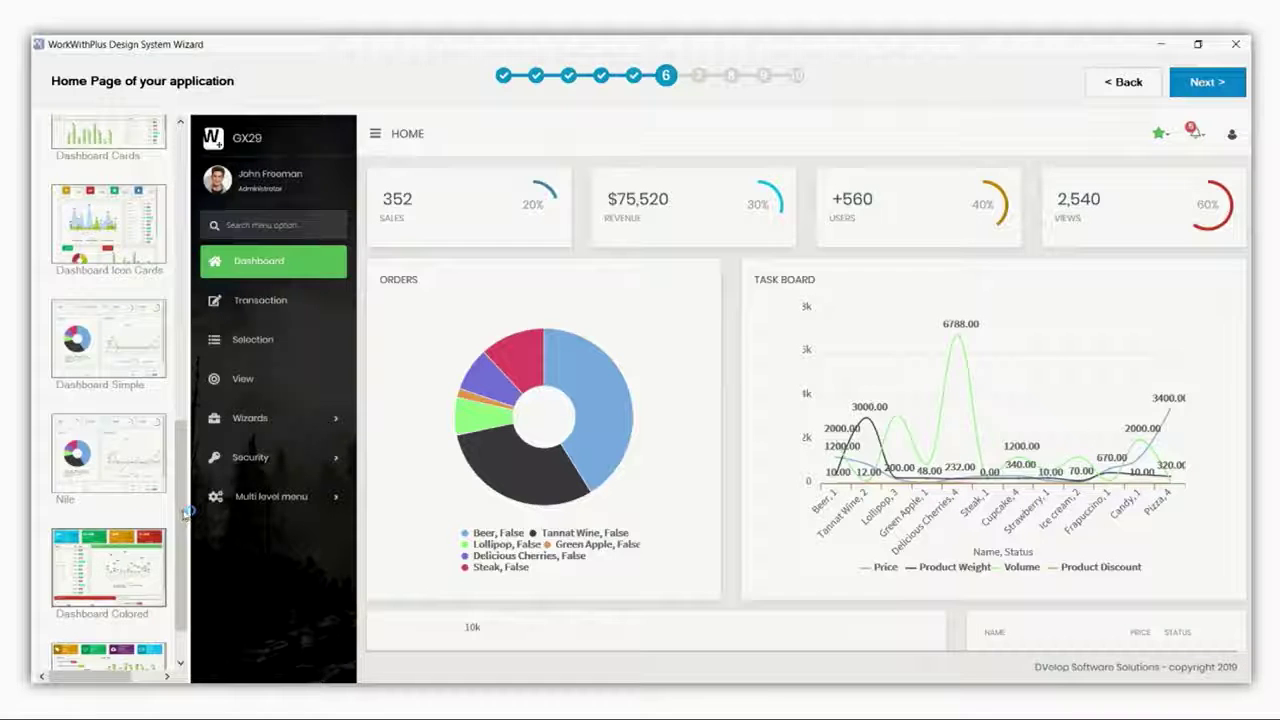
pyautogui.moveTo(177, 514); pyautogui.dragTo(175, 290)
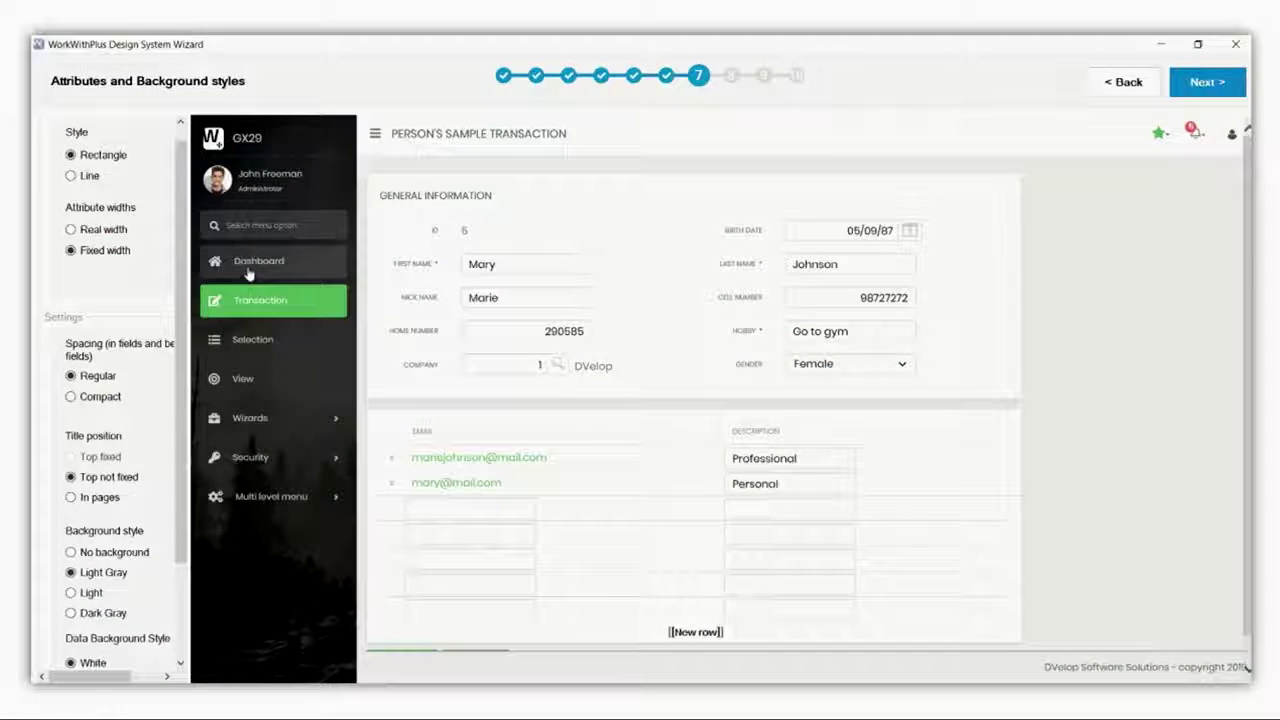
# - Try Real width attributes with the Line style and Compact spacing on the sample transaction
pyautogui.click(110, 232)
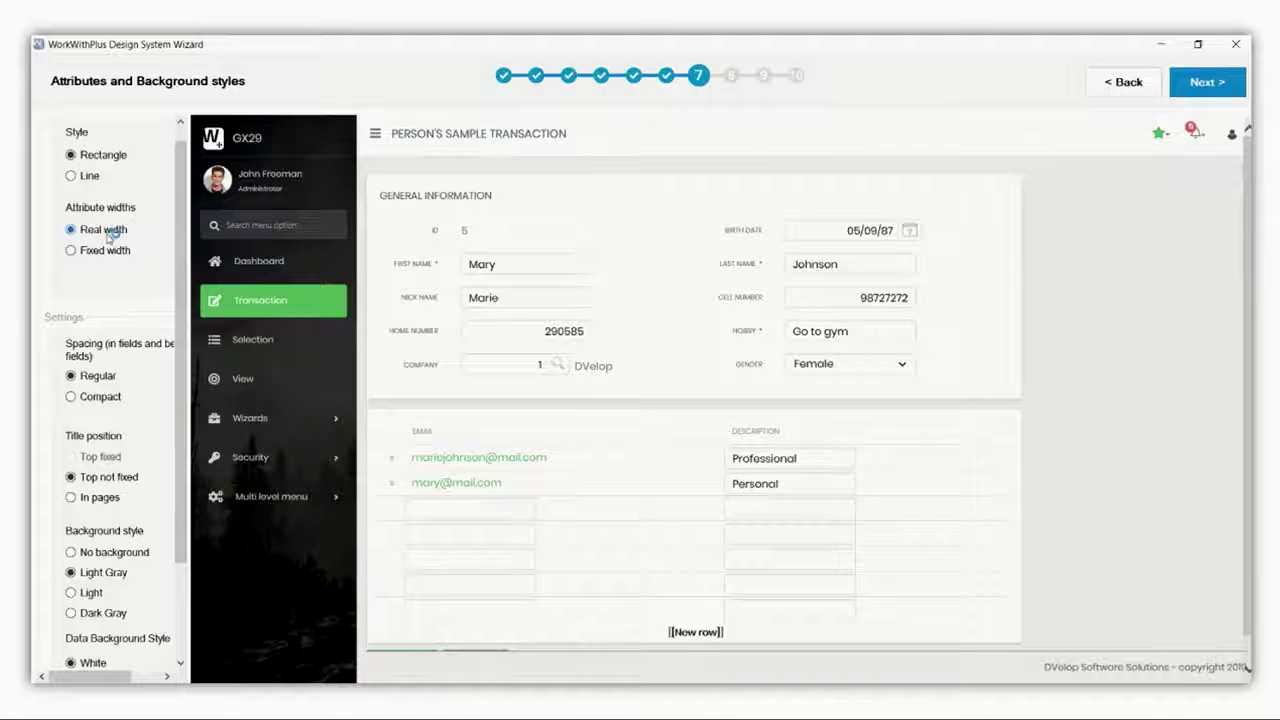
pyautogui.click(88, 177)
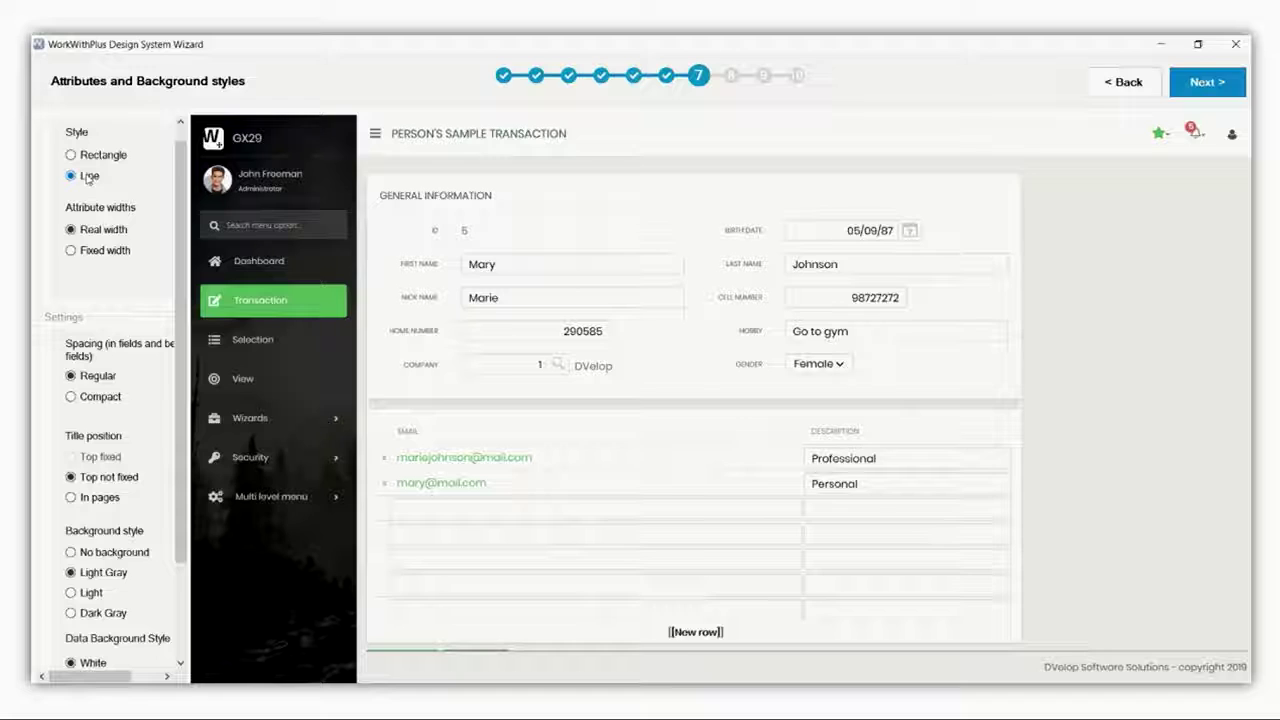
pyautogui.click(96, 405)
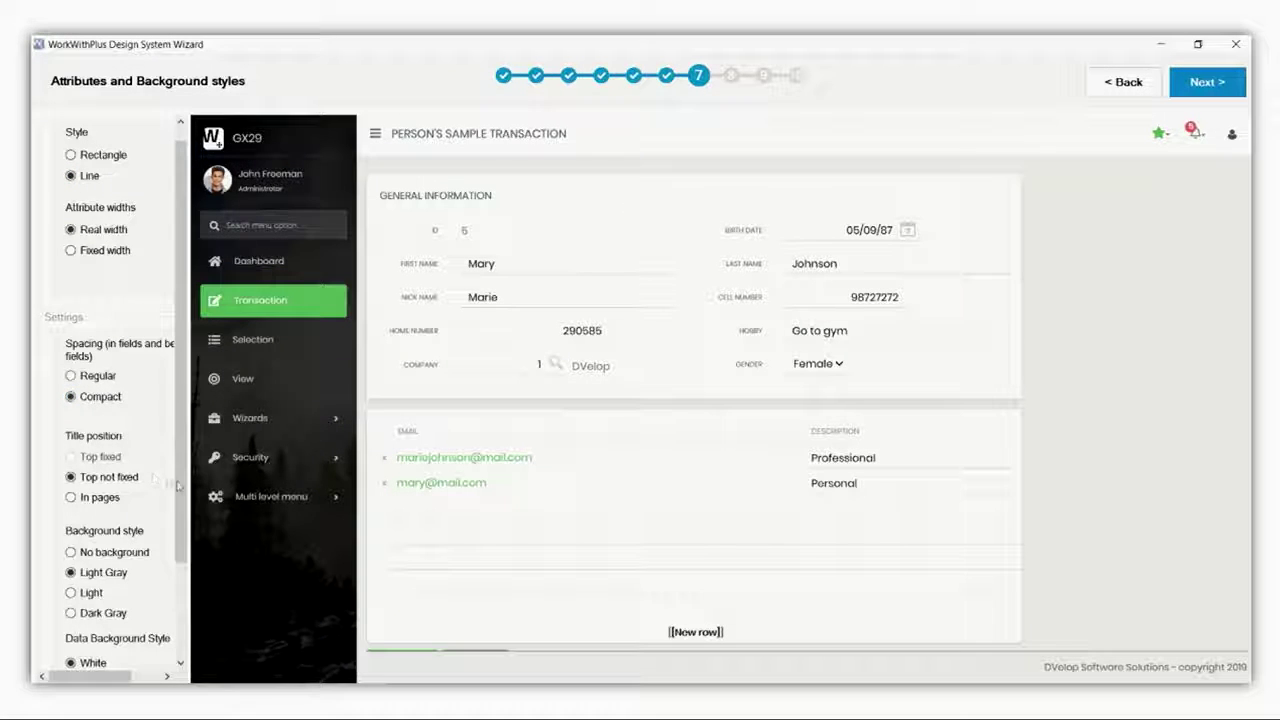
# - Try the Dark Gray background style together with the Dark data background style
pyautogui.scroll(-2, 183, 491)
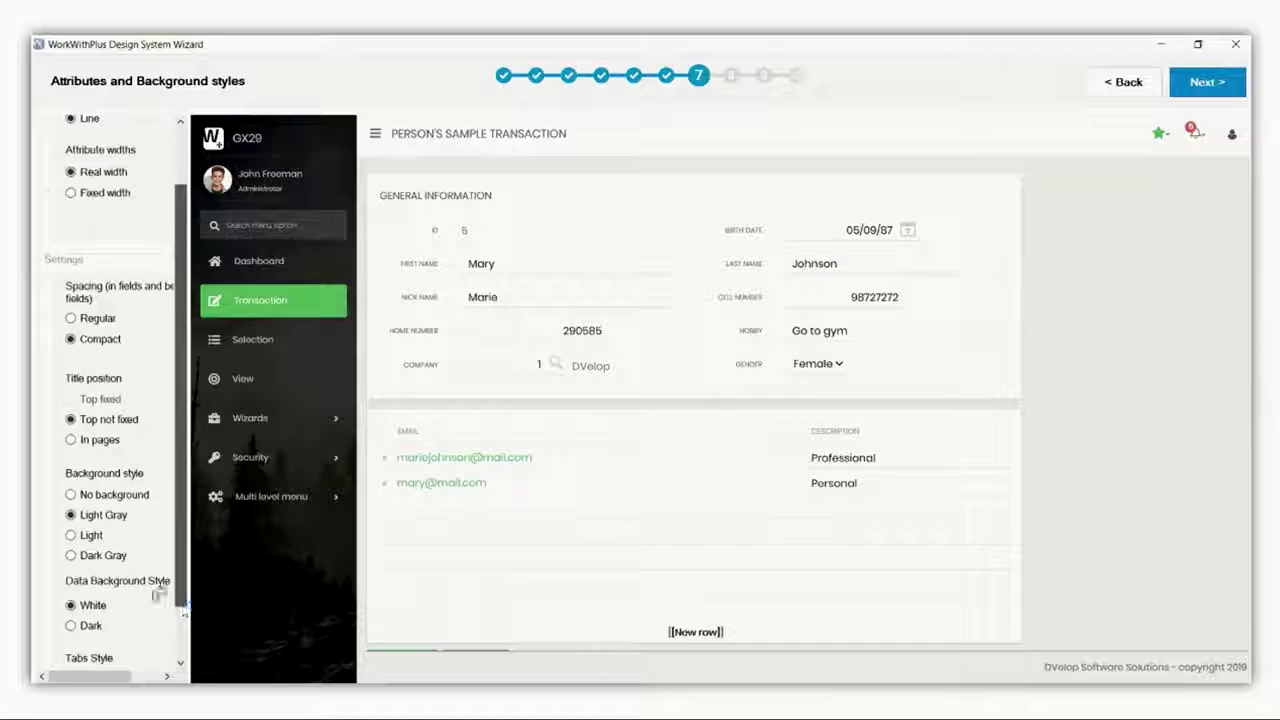
pyautogui.scroll(-2, 135, 590)
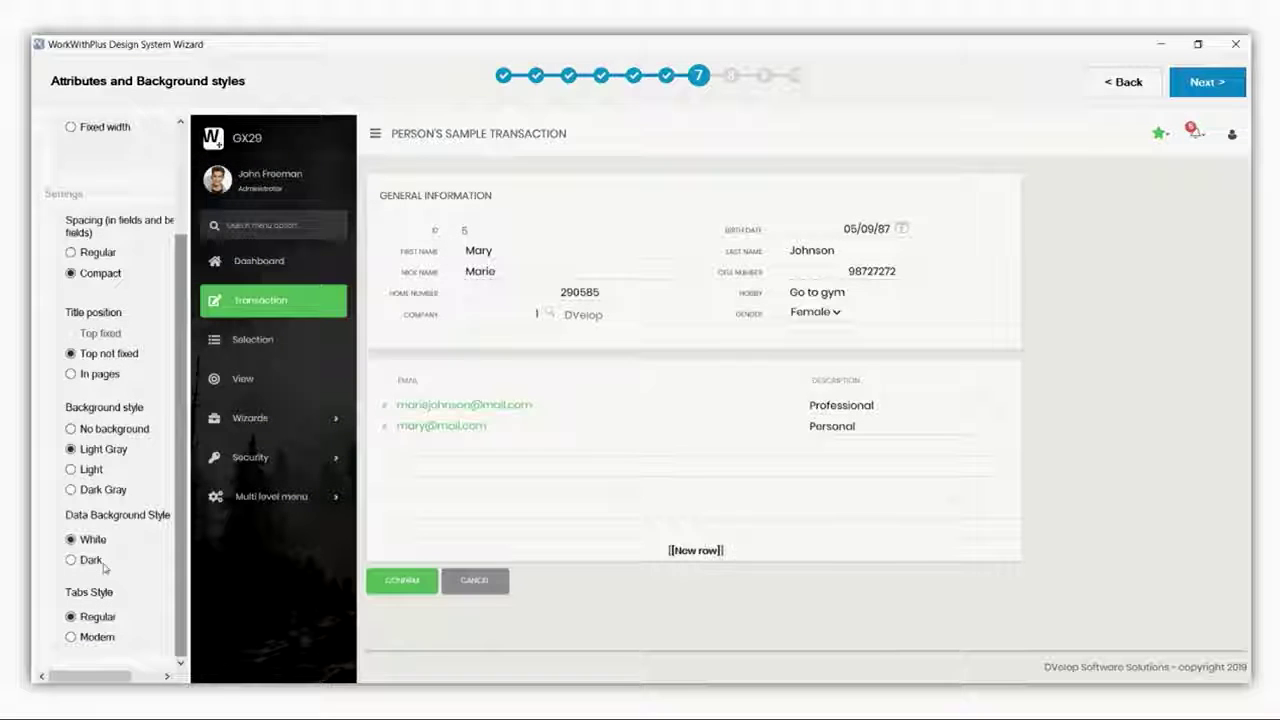
pyautogui.click(100, 492)
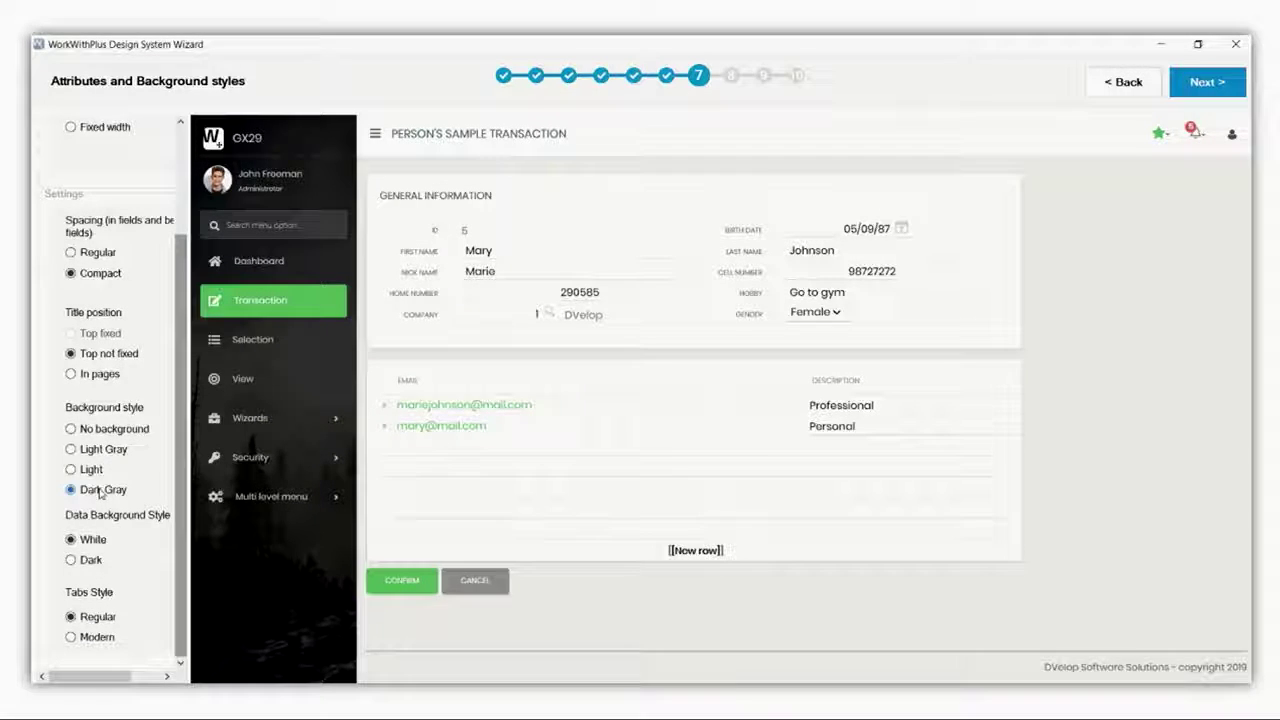
pyautogui.click(88, 562)
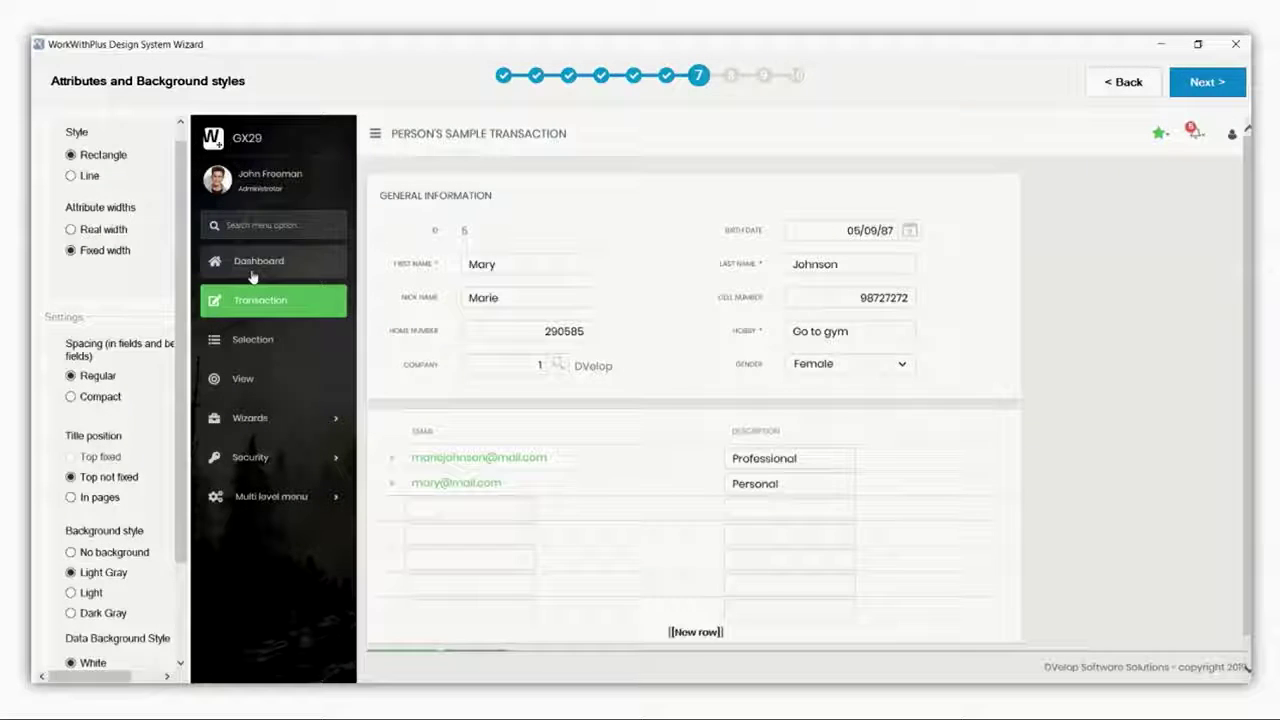
# - Set the attribute widths to Real width and the attribute style to Line
pyautogui.click(106, 231)
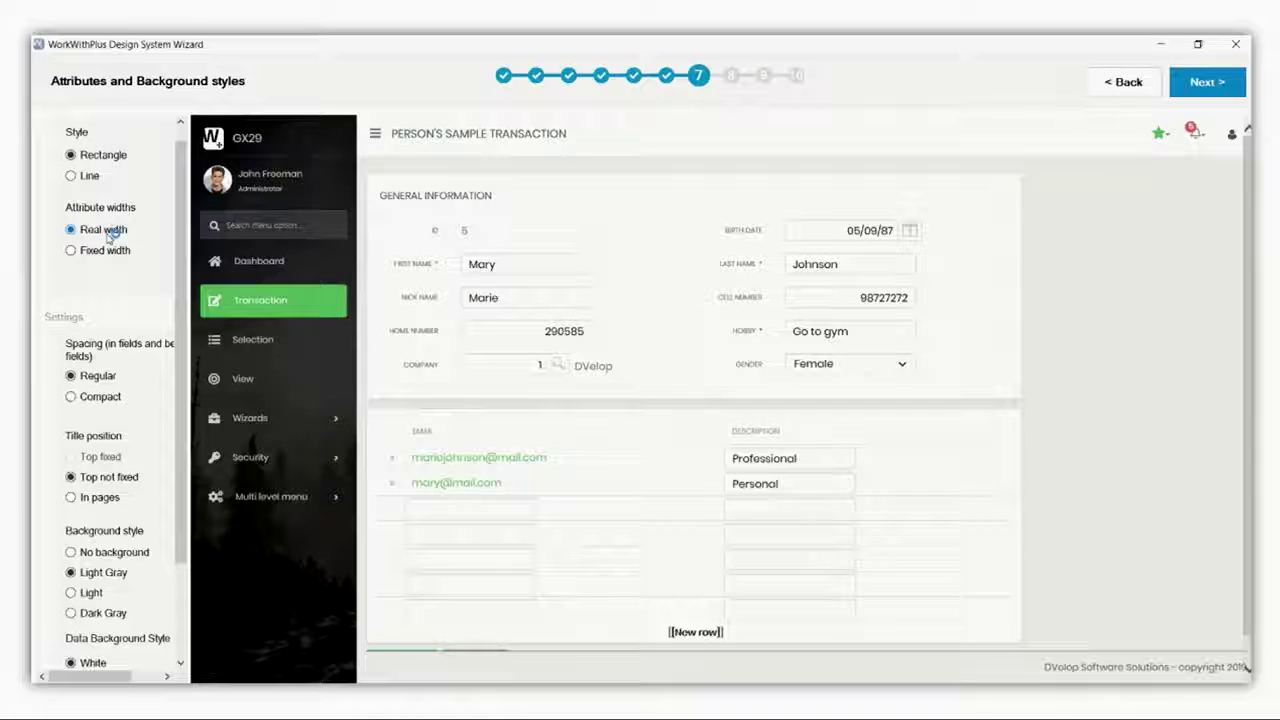
pyautogui.click(88, 177)
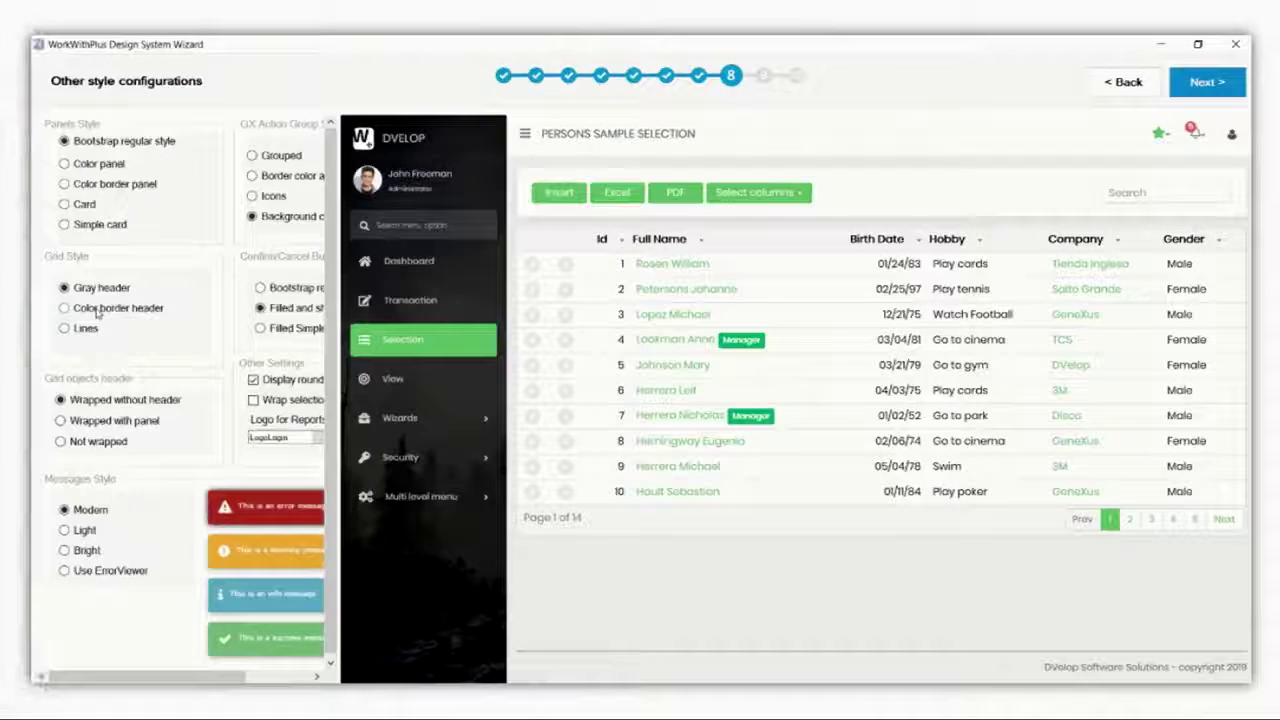
# - Try the Color border header and Lines grid styles, and the Border color actions and Grouped action group styles
pyautogui.click(90, 309)
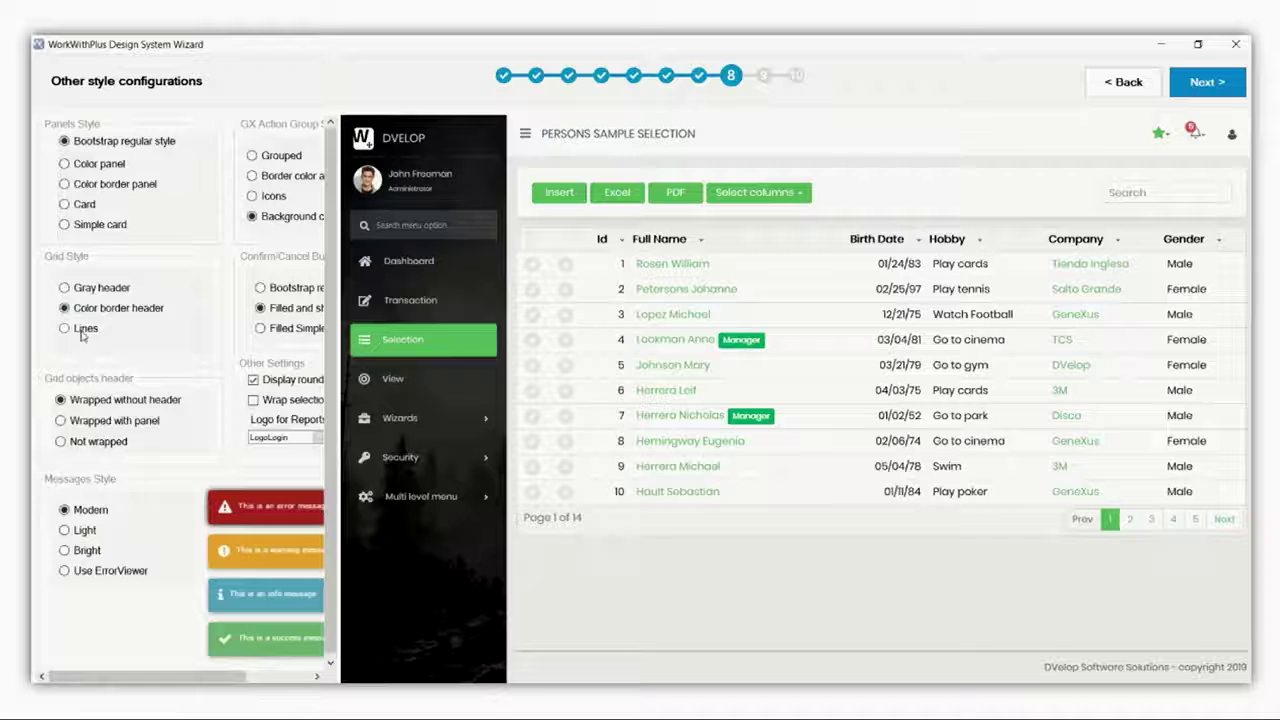
pyautogui.click(84, 331)
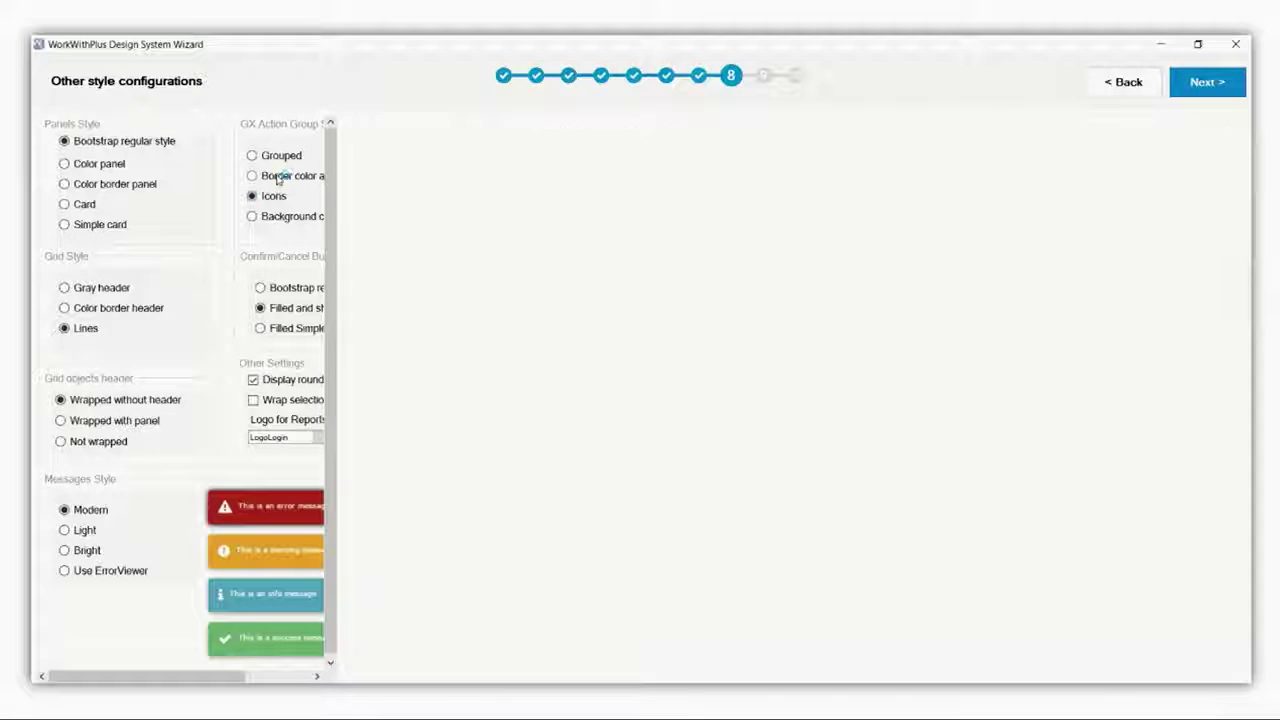
pyautogui.click(279, 177)
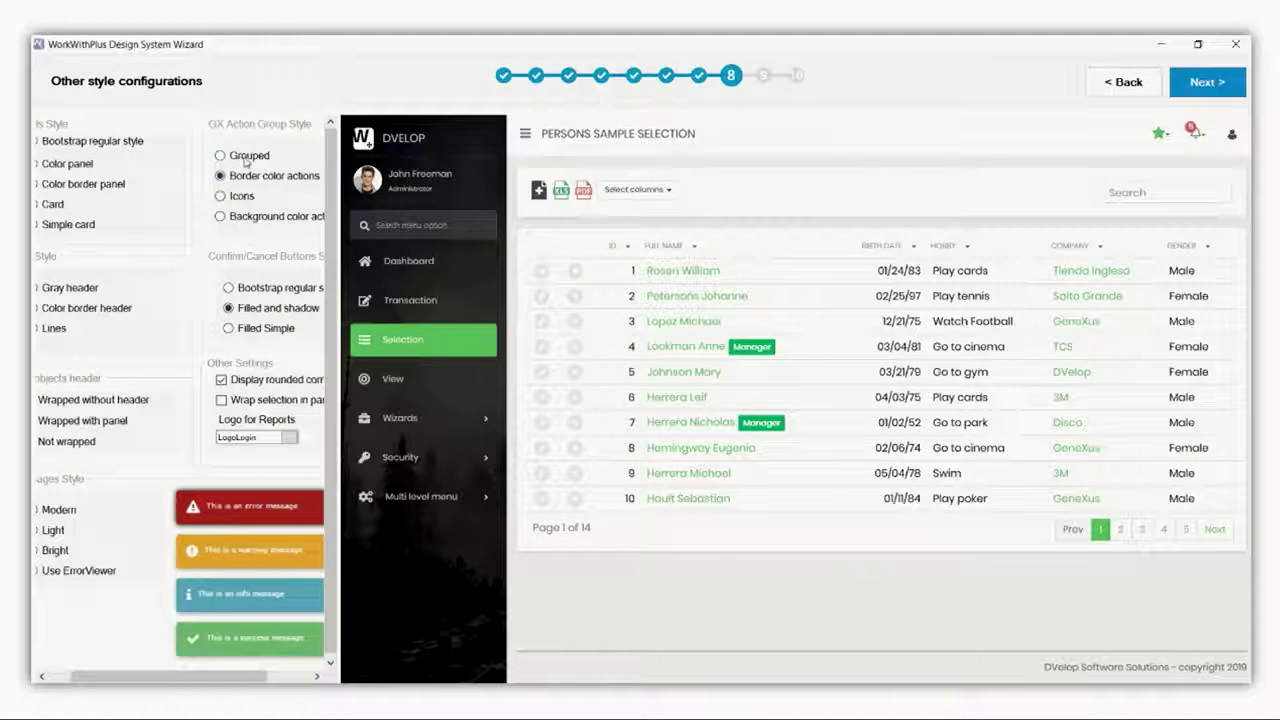
pyautogui.click(246, 160)
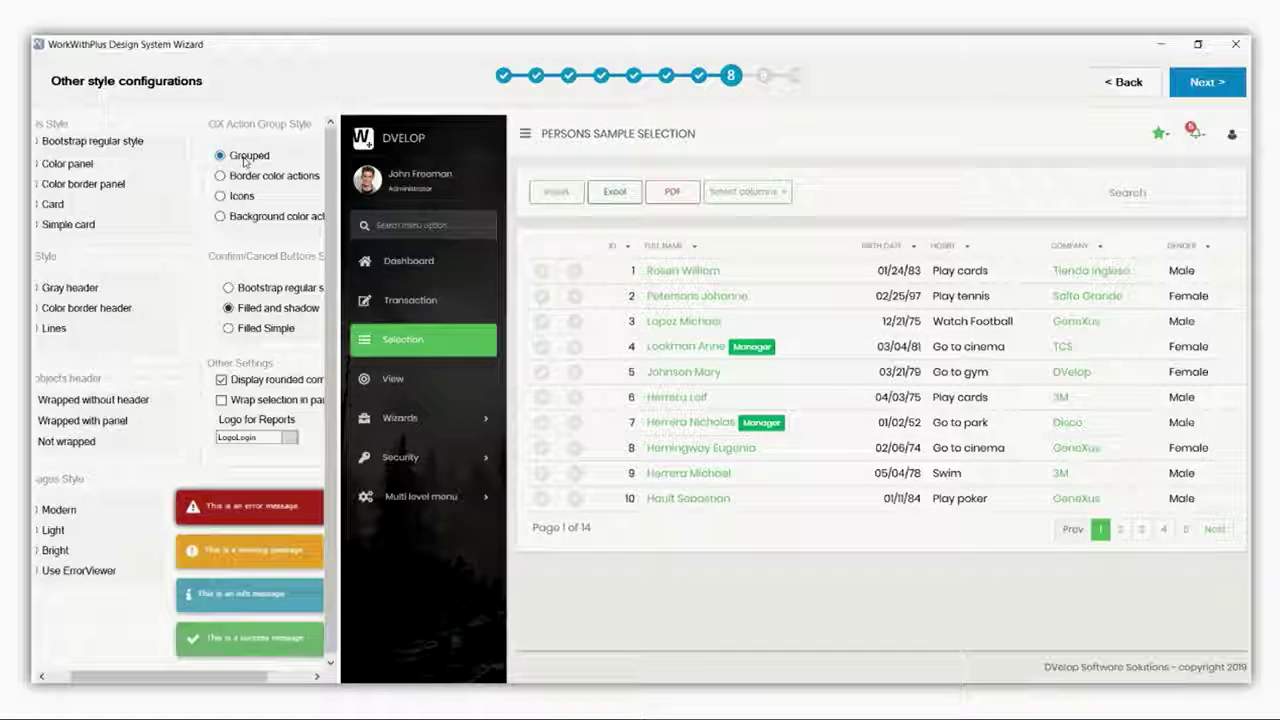
# - Try the Color panel, Color border panel, Card and Simple card panel styles
pyautogui.click(84, 164)
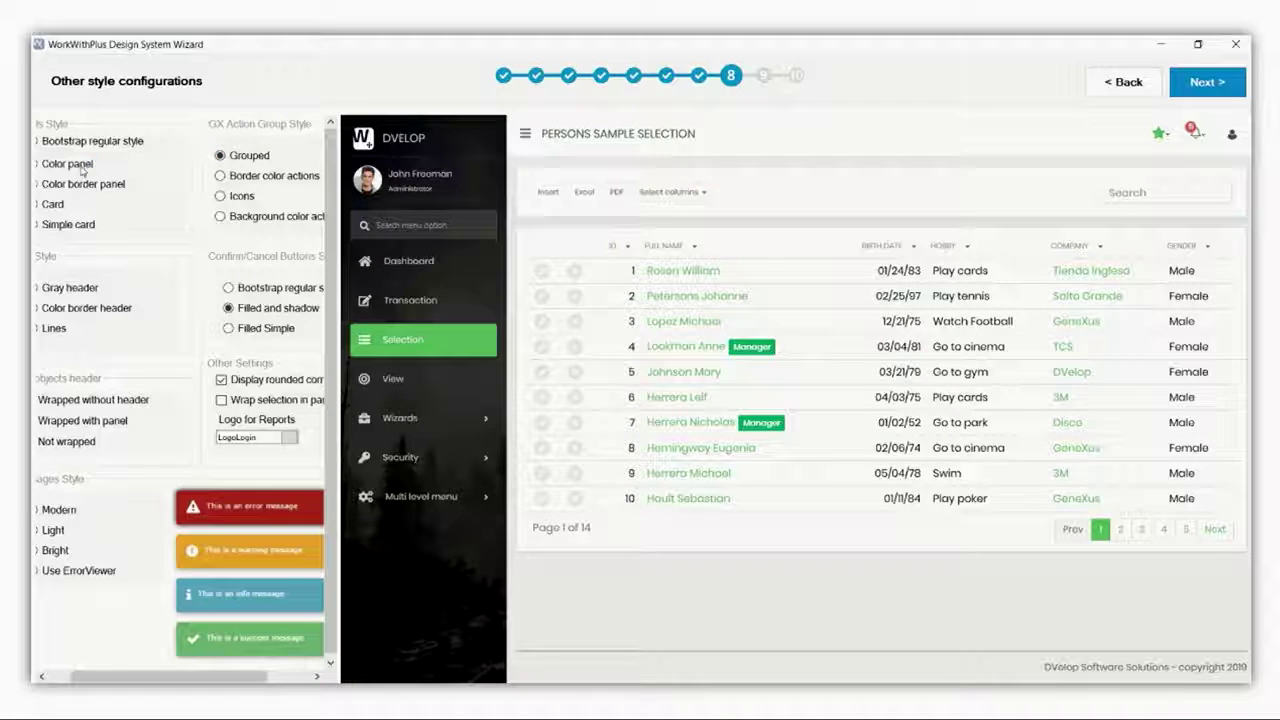
pyautogui.click(68, 180)
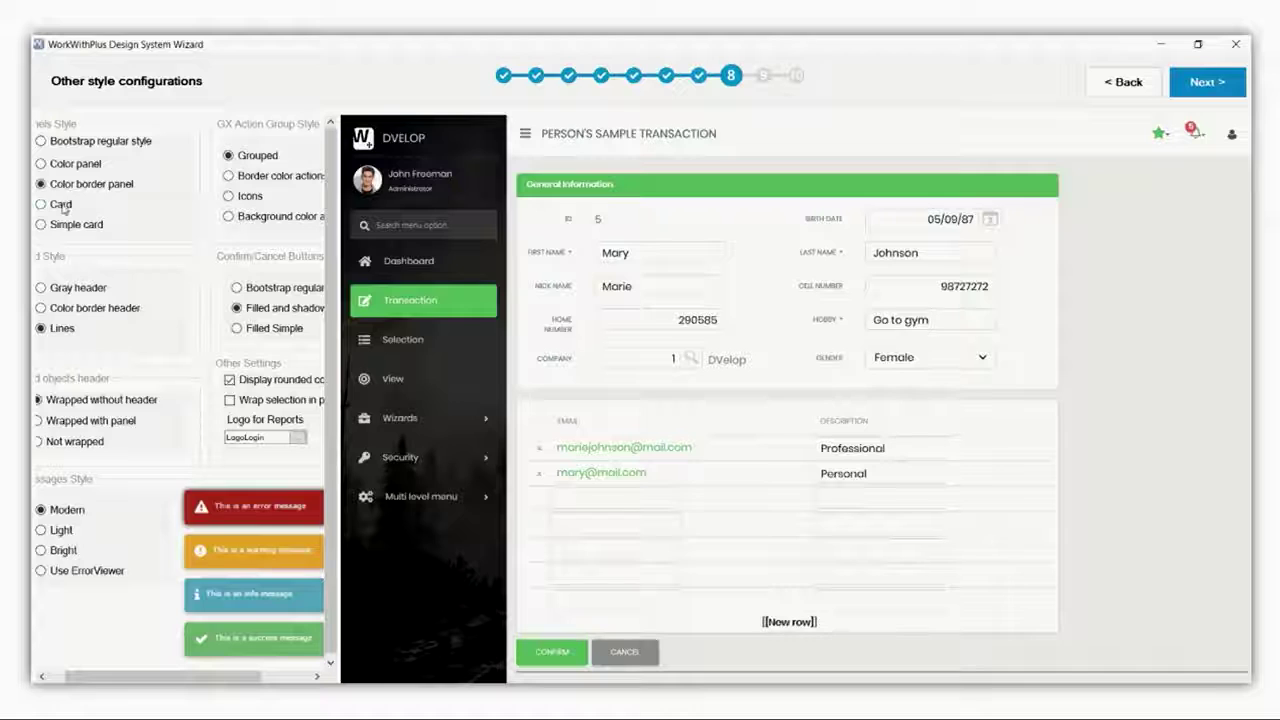
pyautogui.click(64, 205)
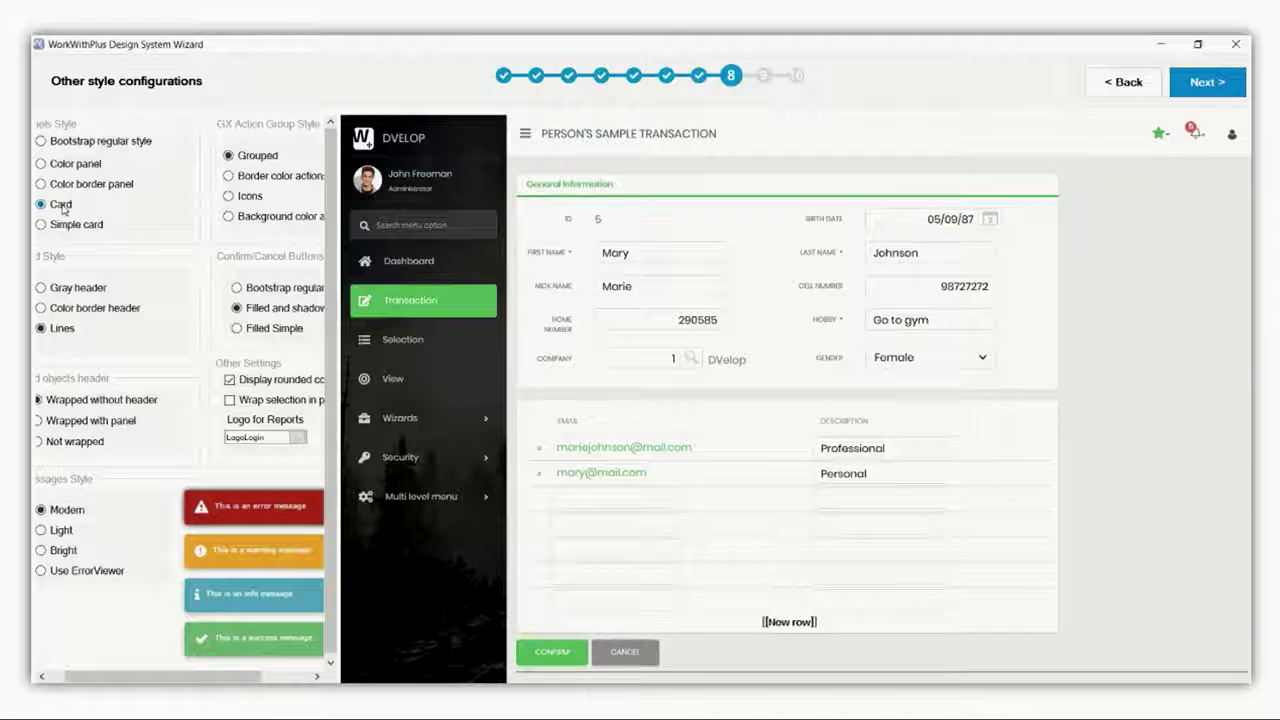
pyautogui.click(70, 226)
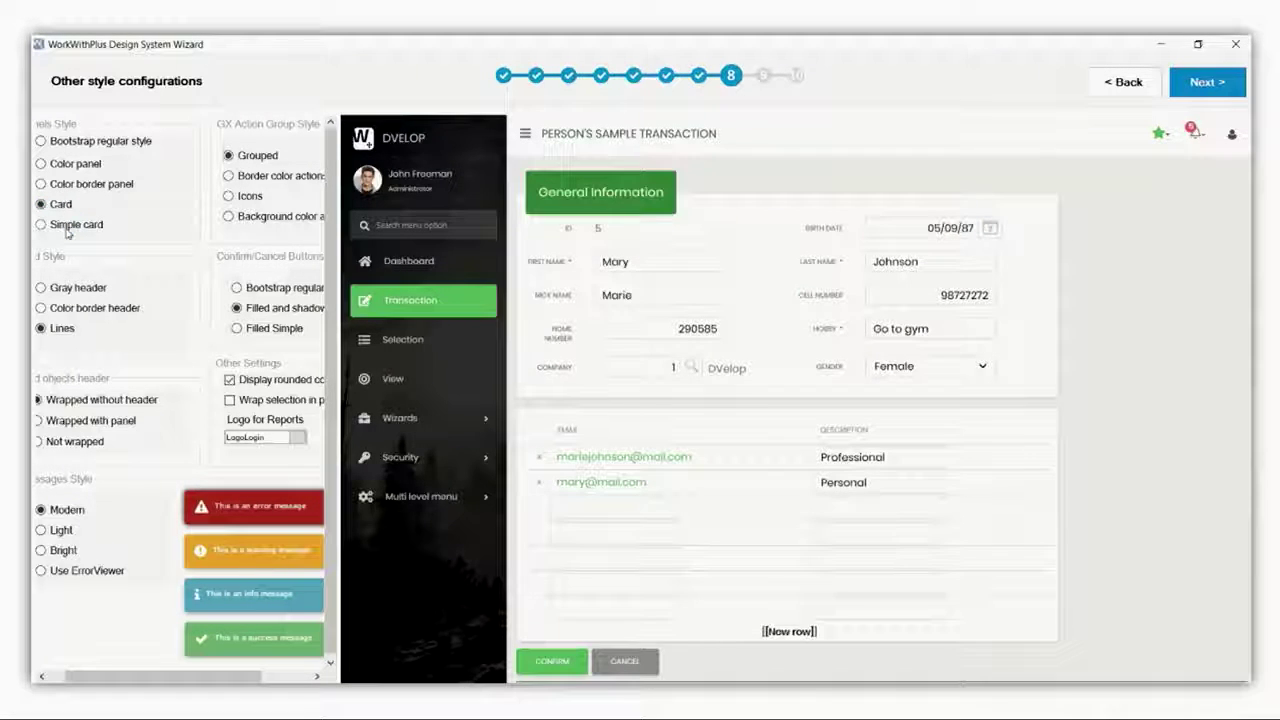
pyautogui.click(68, 227)
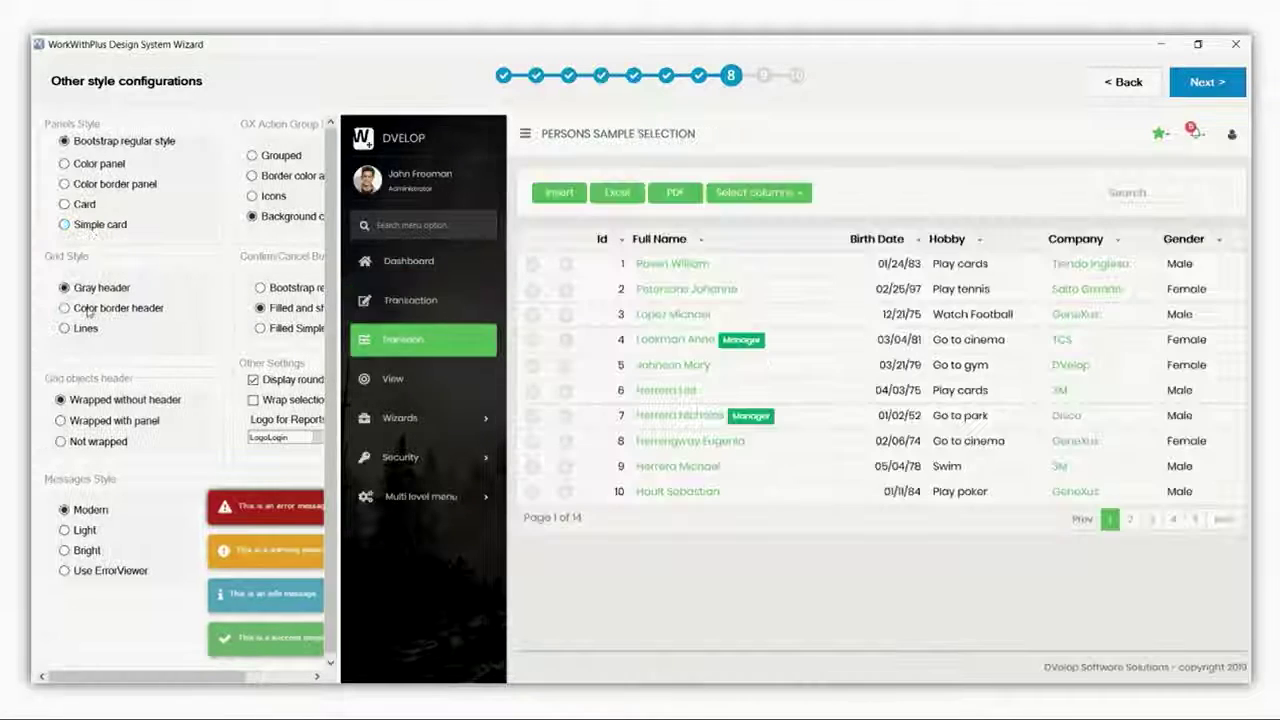
# - Set the grid style to Lines after trying Color border header, and try the Icons and Border color action group styles
pyautogui.click(86, 310)
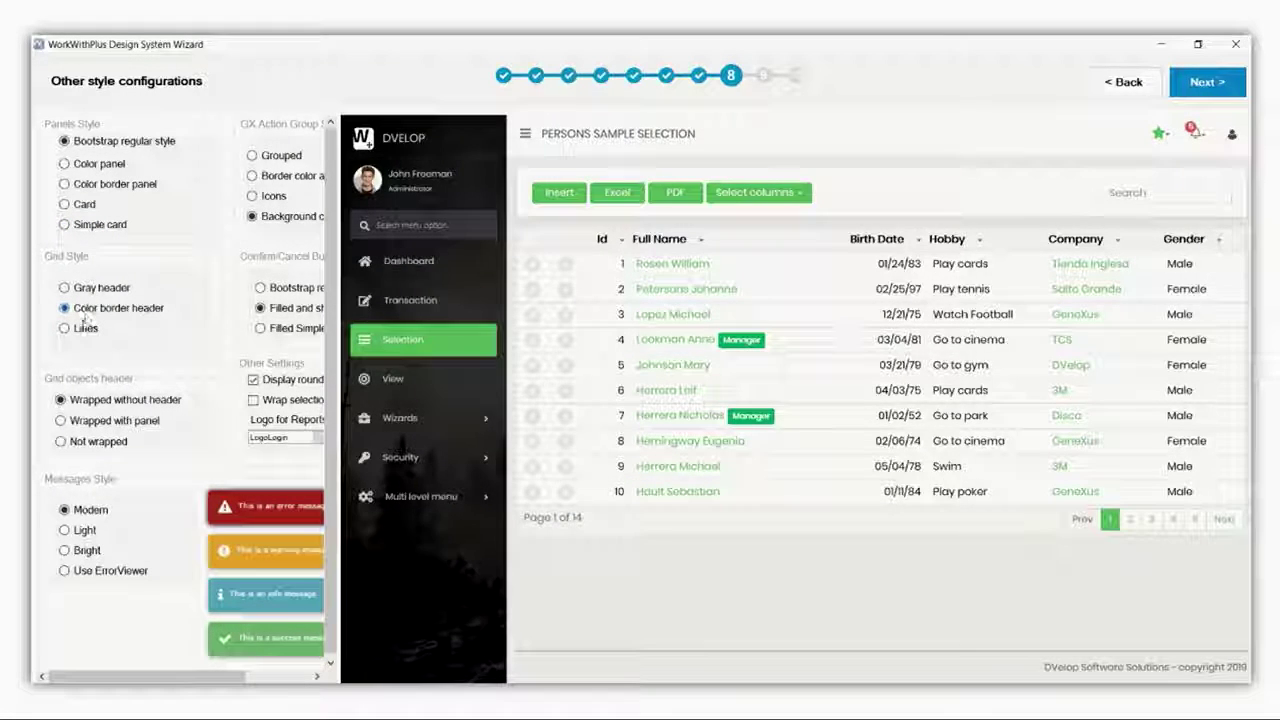
pyautogui.click(83, 333)
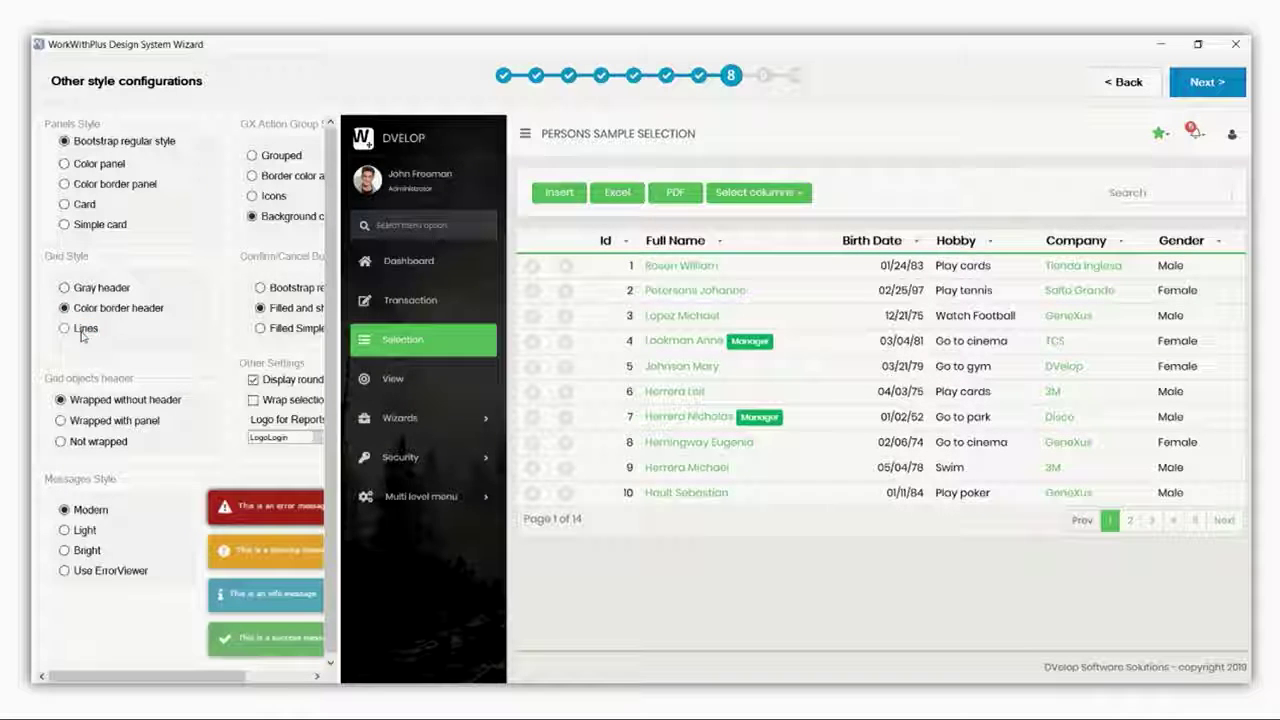
pyautogui.click(277, 198)
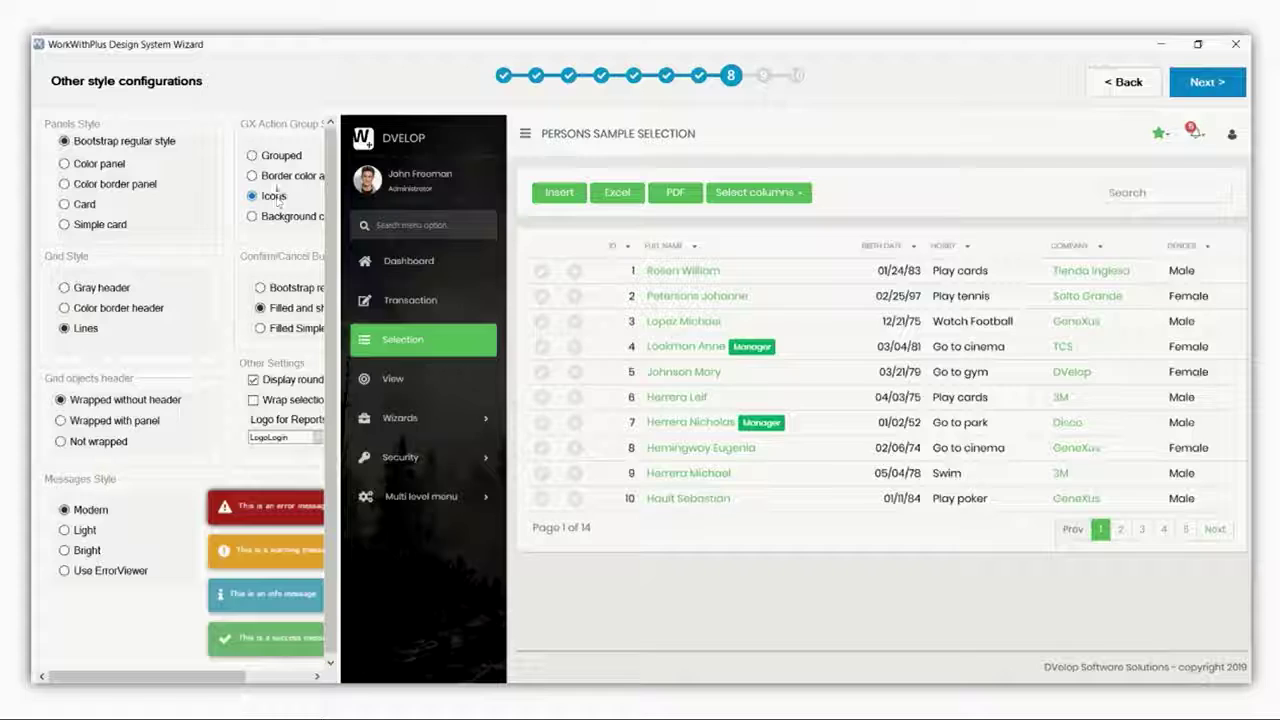
pyautogui.click(272, 175)
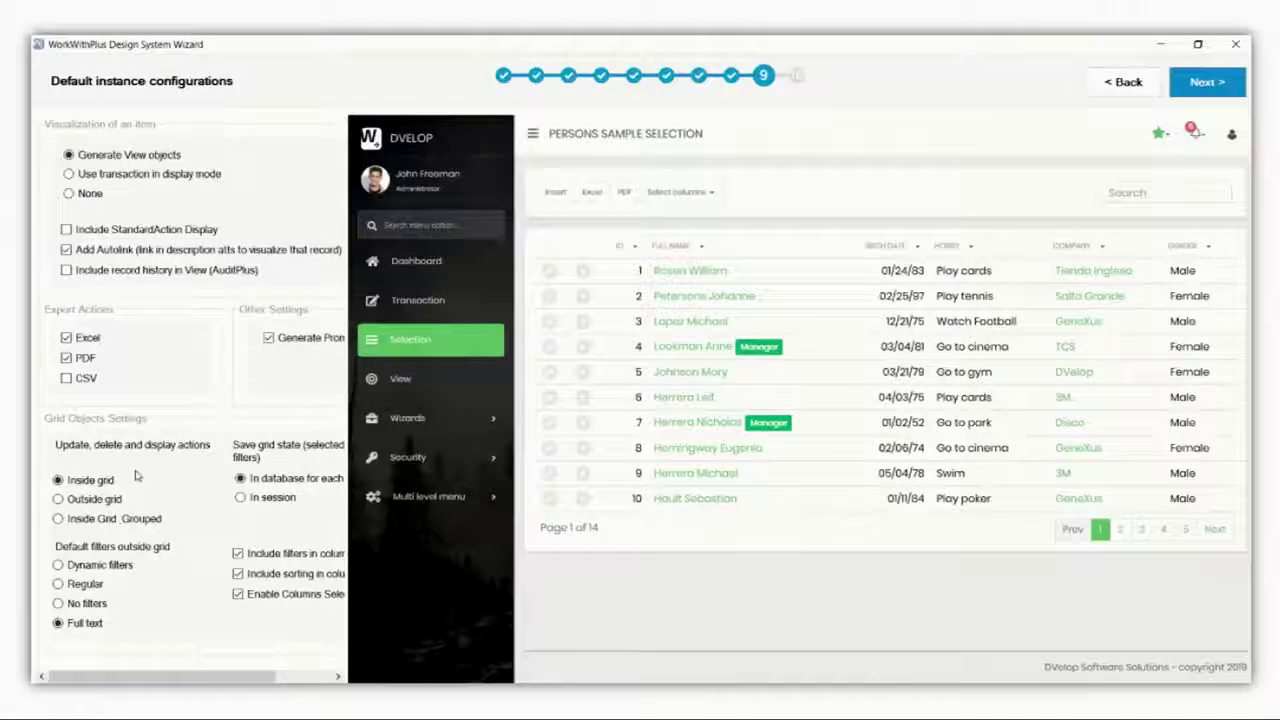
# - Try the Outside grid and Inside Grid Grouped placements for record actions, with the PDF and Excel exports turned off
pyautogui.click(93, 503)
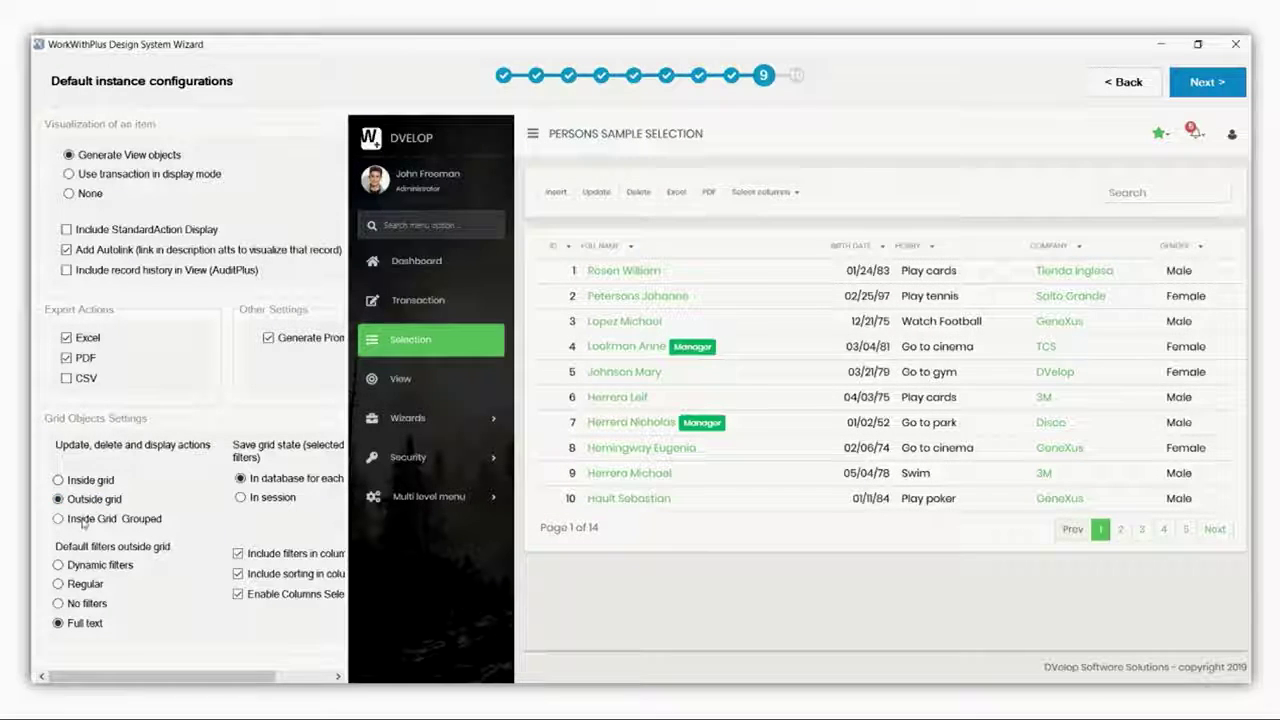
pyautogui.click(83, 531)
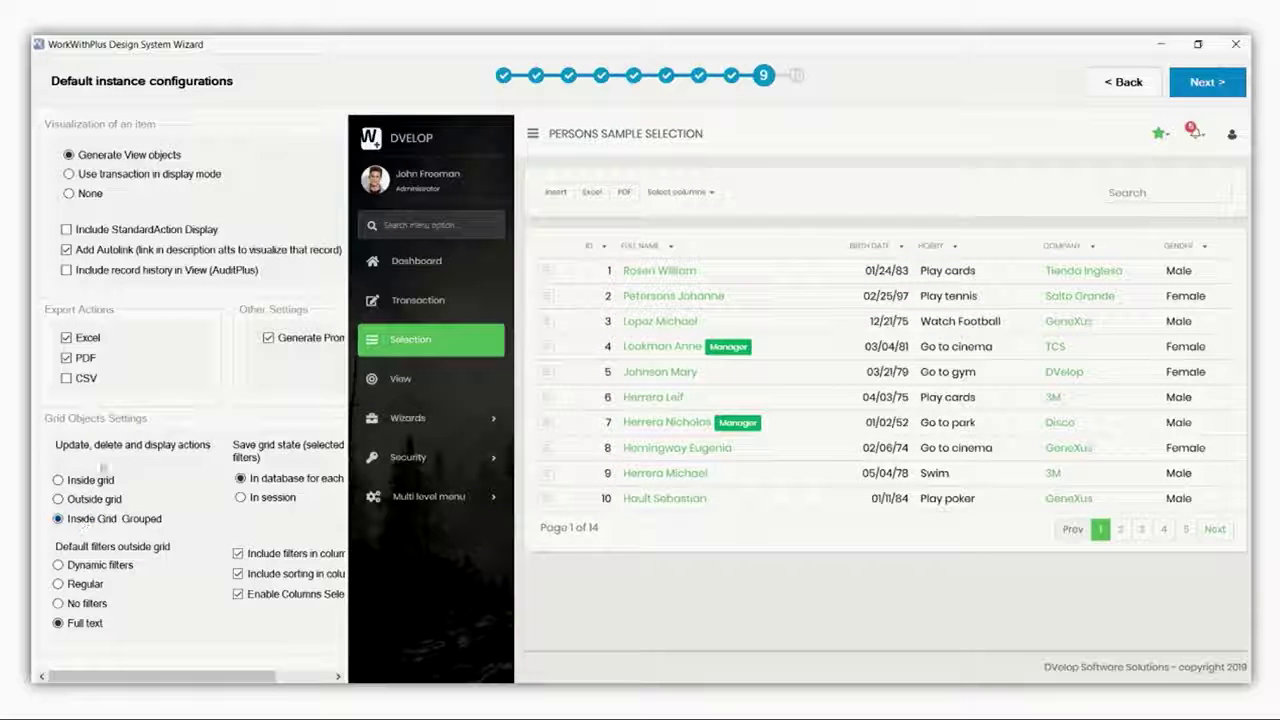
pyautogui.click(83, 358)
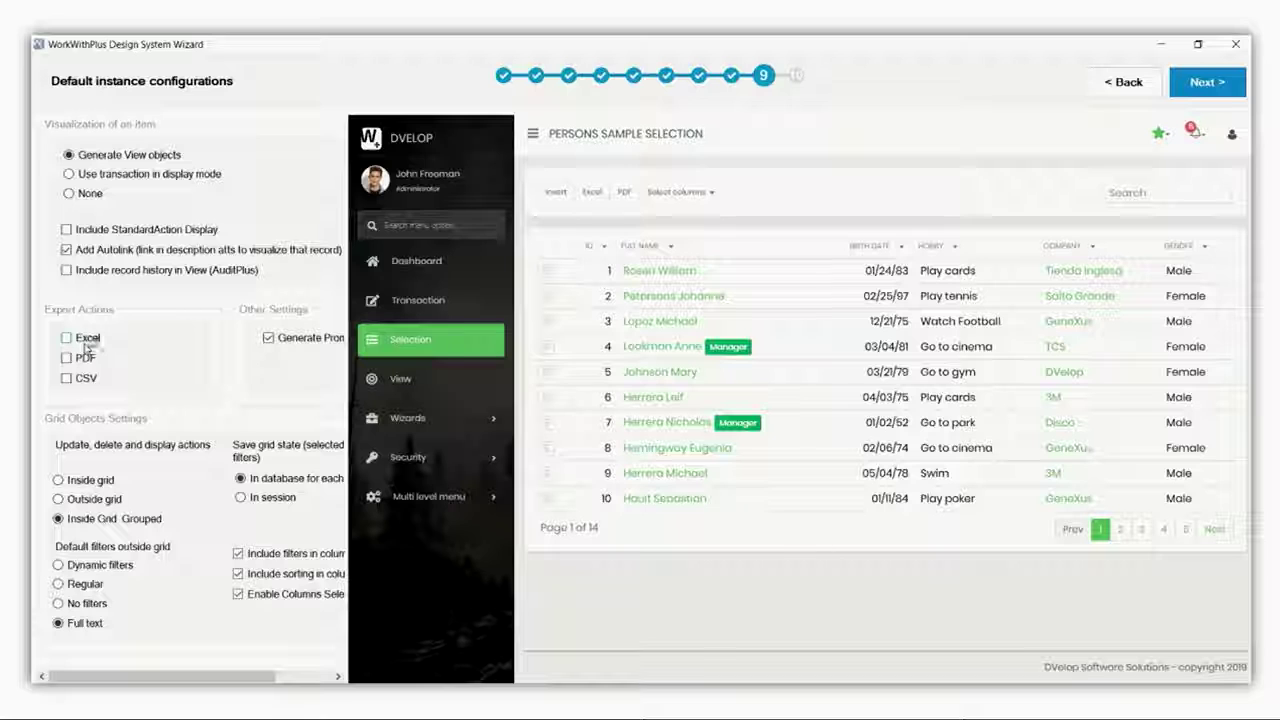
# - Try the Dynamic filters and Regular options for the default filters outside the grid
pyautogui.click(82, 567)
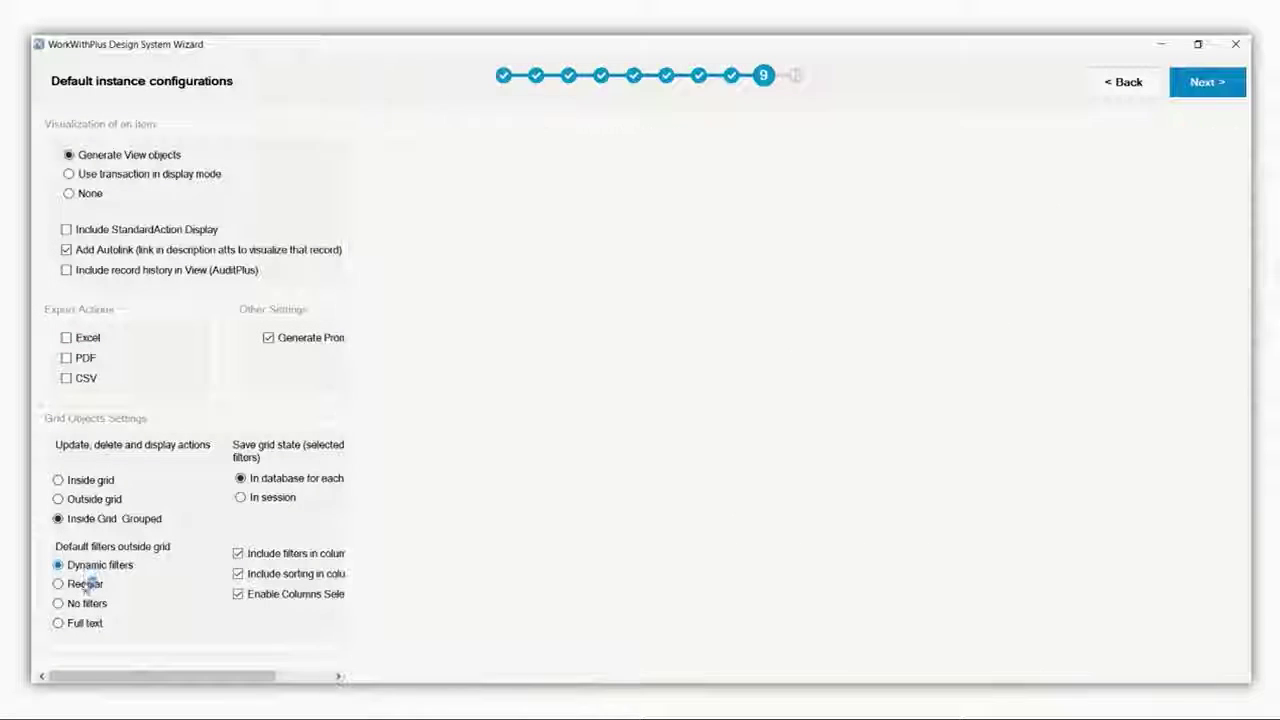
pyautogui.click(85, 587)
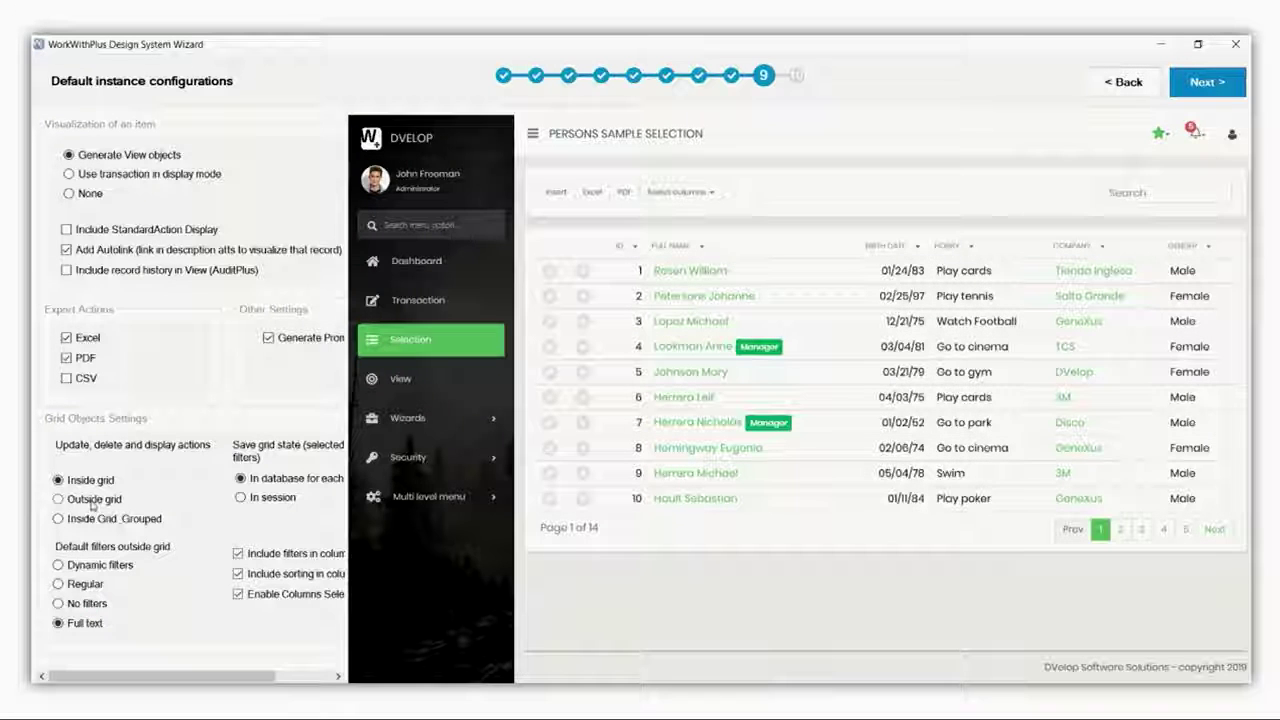
# - Set the update, delete and display actions to Inside Grid Grouped and exclude the PDF and Excel export actions
pyautogui.click(94, 500)
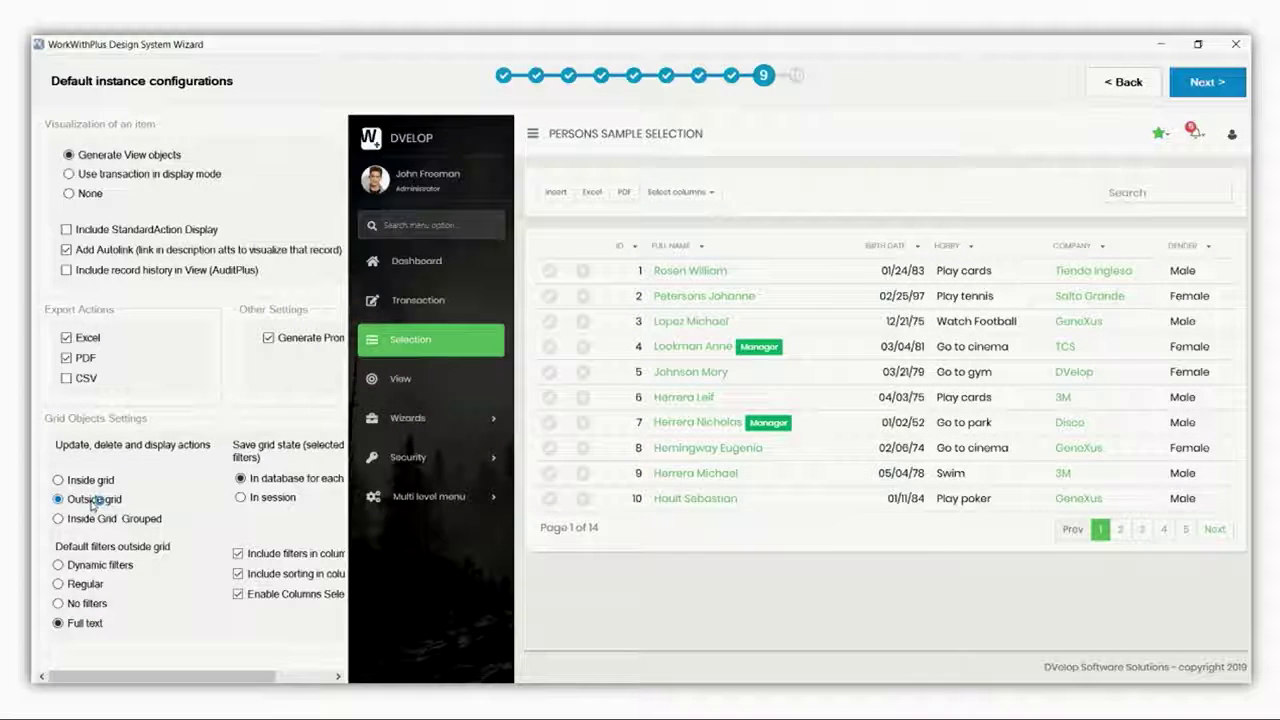
pyautogui.click(84, 520)
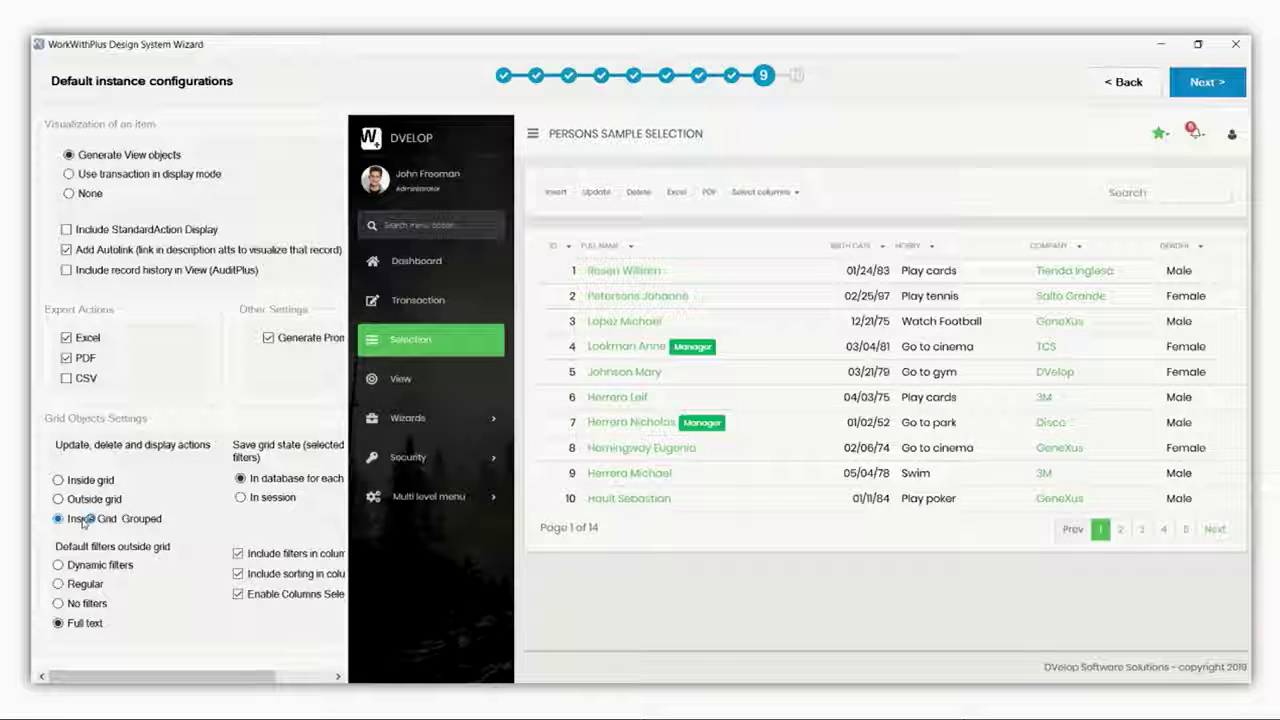
pyautogui.click(85, 358)
pyautogui.click(87, 338)
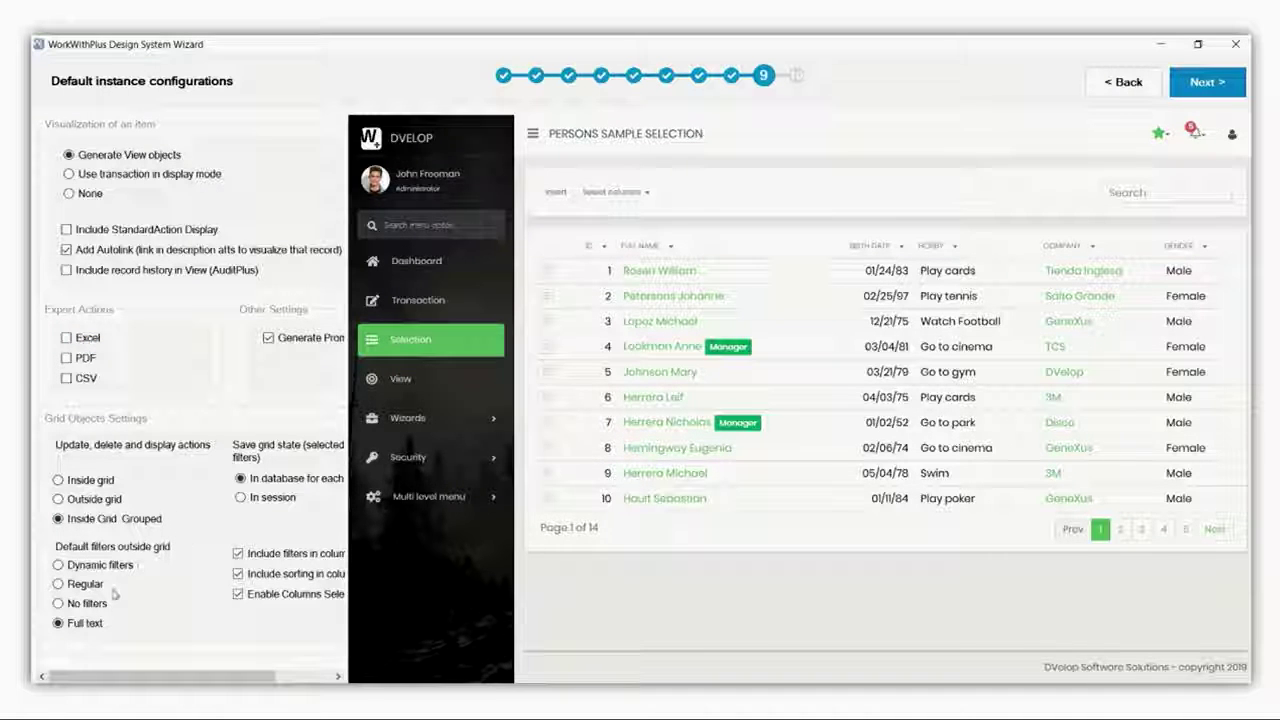
# - Switch the default filters outside the grid from Full text to Dynamic filters, ending on Regular
pyautogui.click(83, 567)
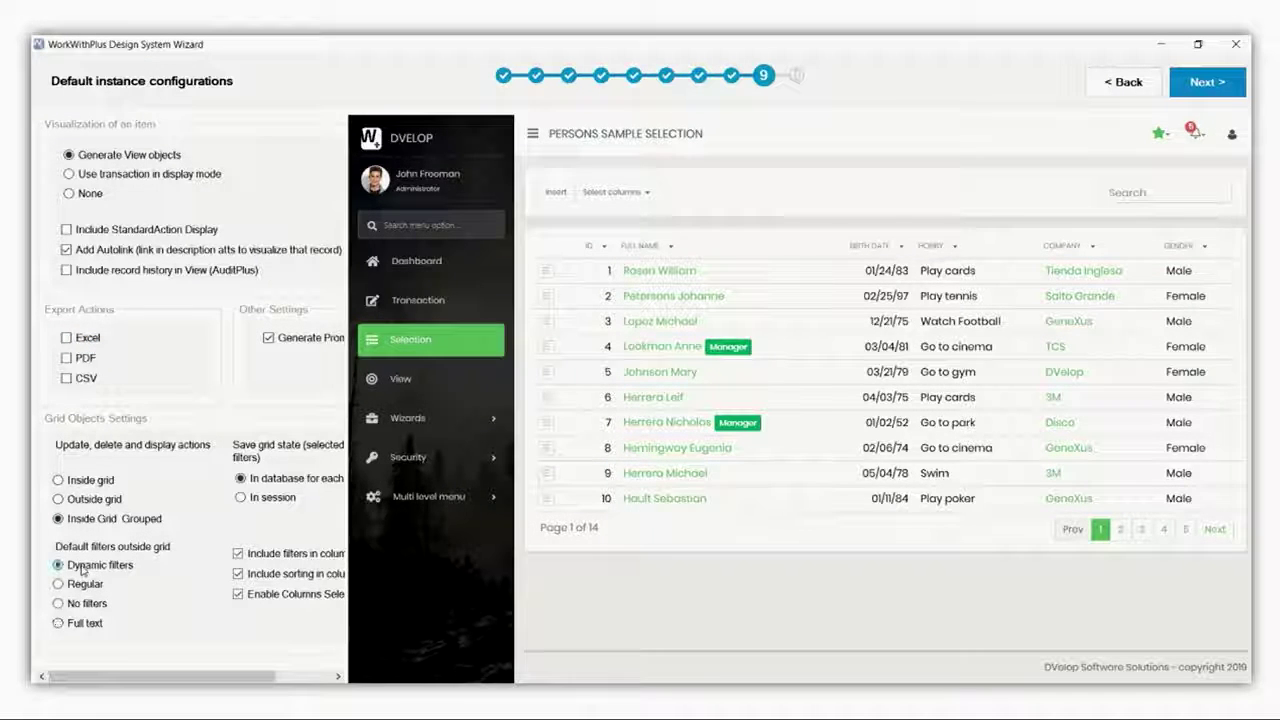
pyautogui.click(86, 587)
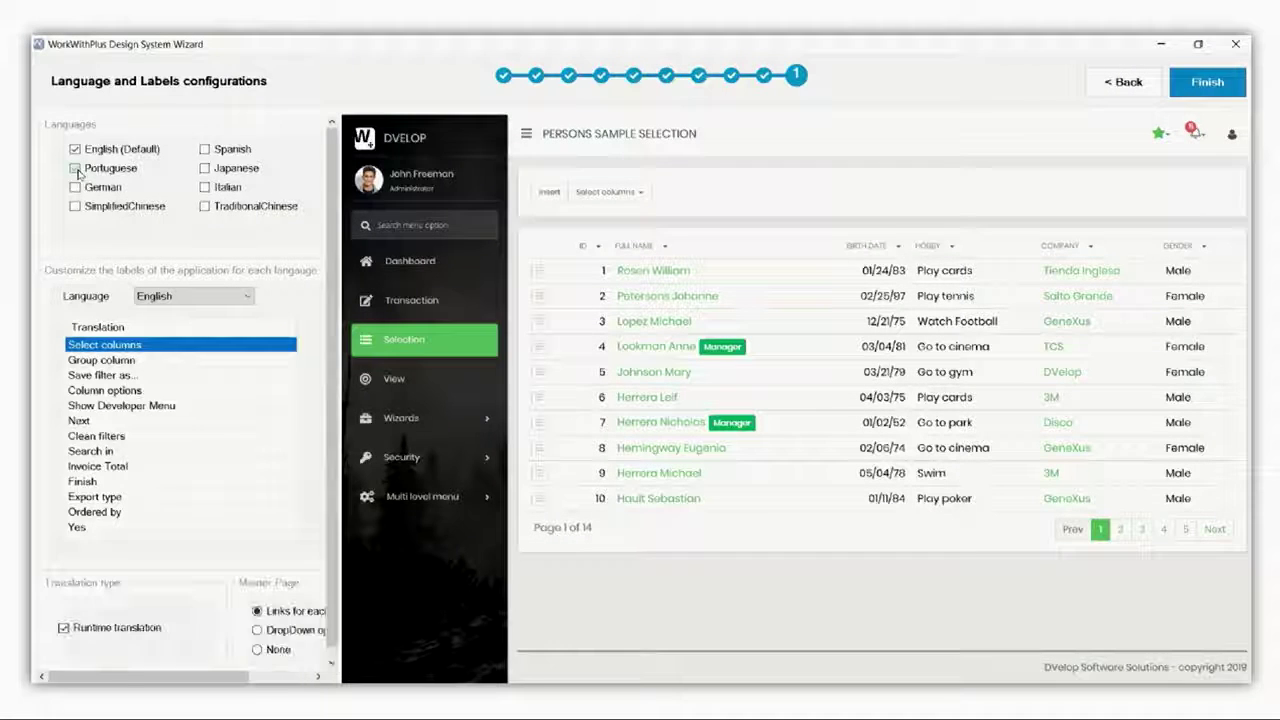
# - Add Portuguese, German and SimplifiedChinese to the application's languages
pyautogui.click(76, 168)
pyautogui.click(76, 187)
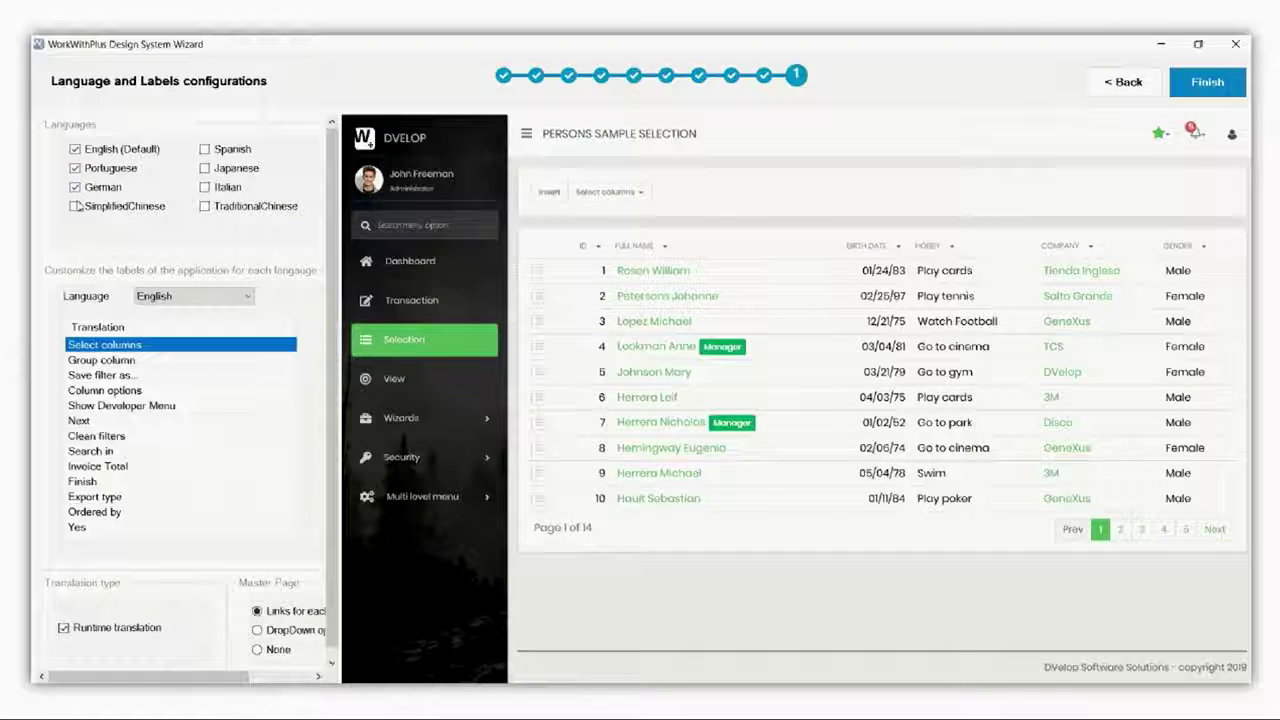
pyautogui.click(75, 206)
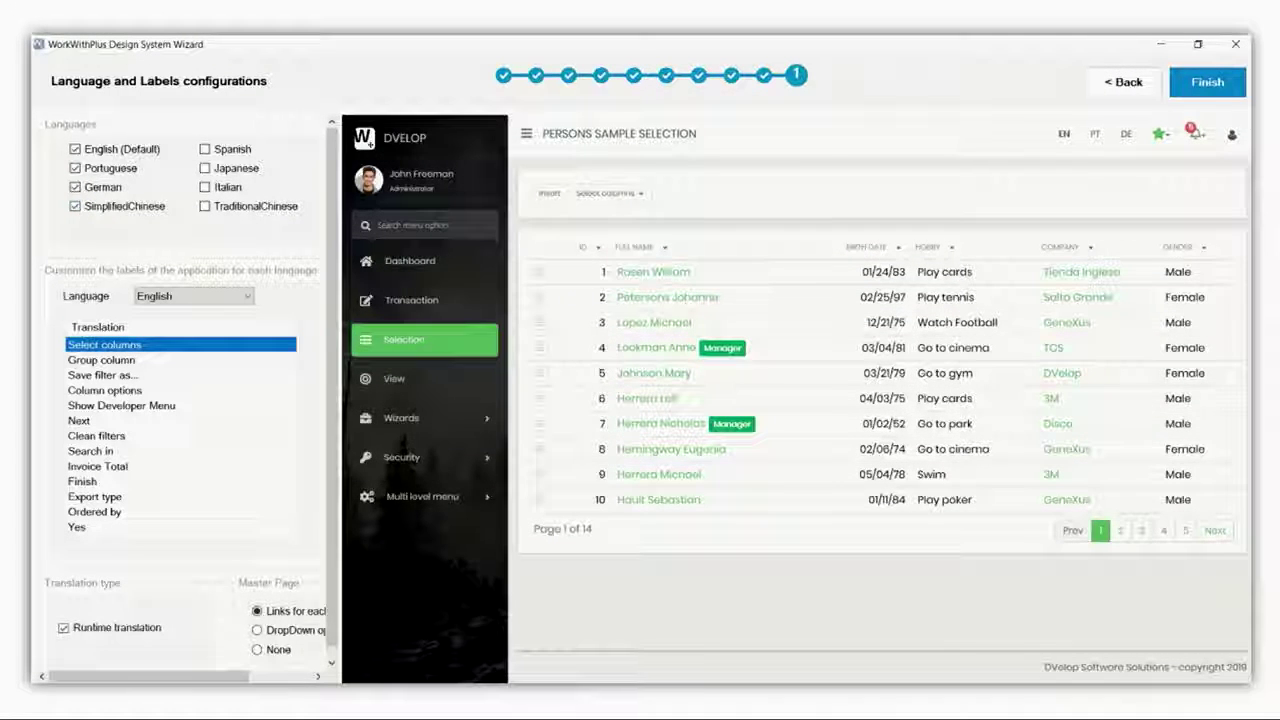
# - Set the master page language selector to DropDown options and open the language list in the preview
pyautogui.click(278, 630)
pyautogui.click(276, 632)
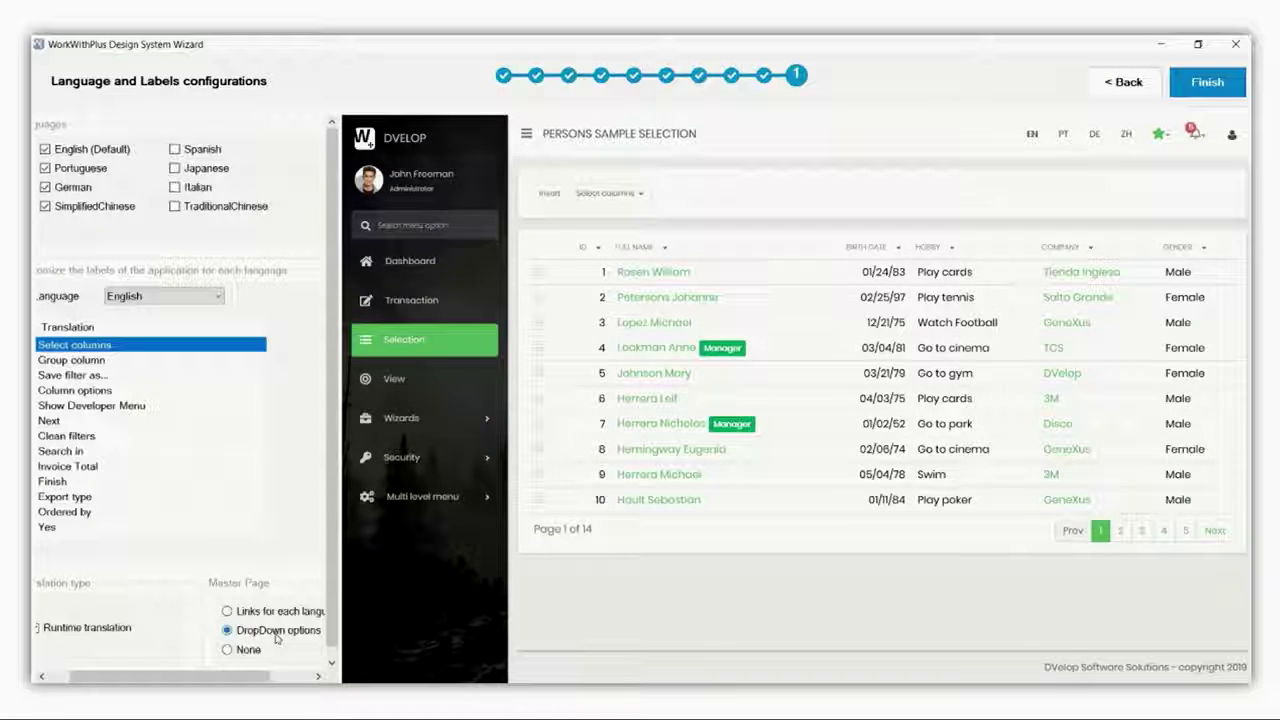
pyautogui.click(1124, 136)
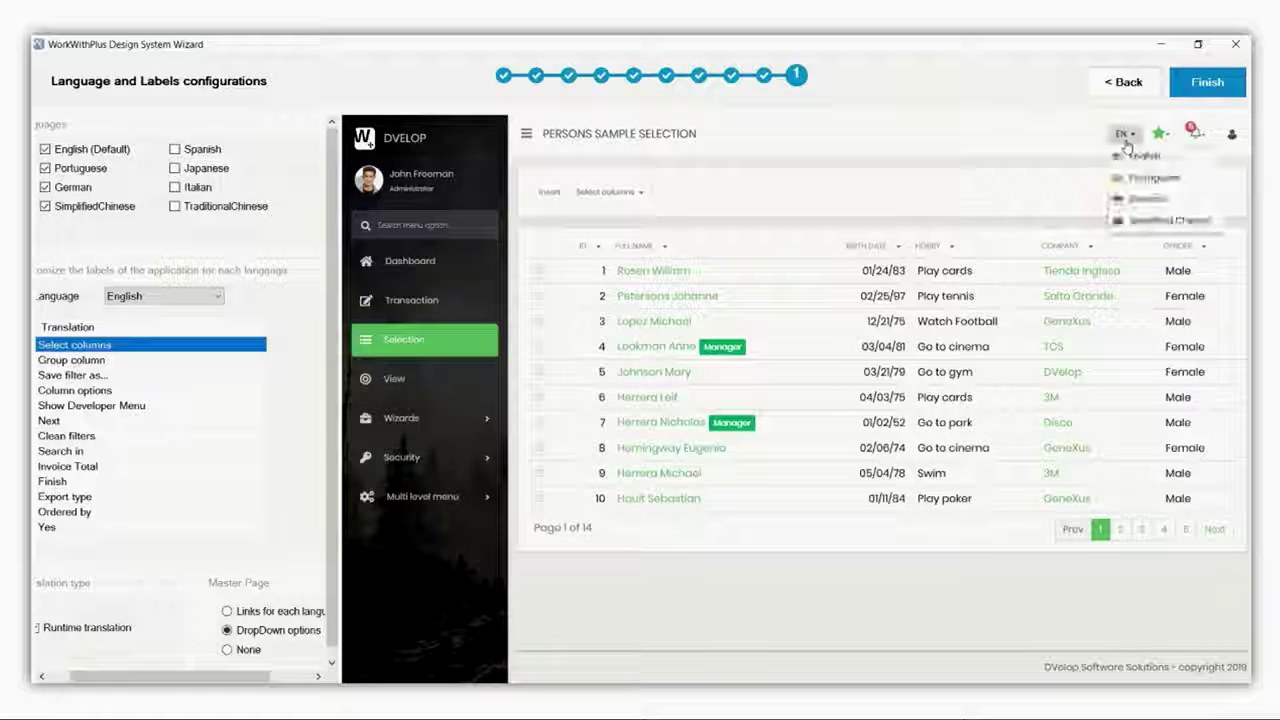